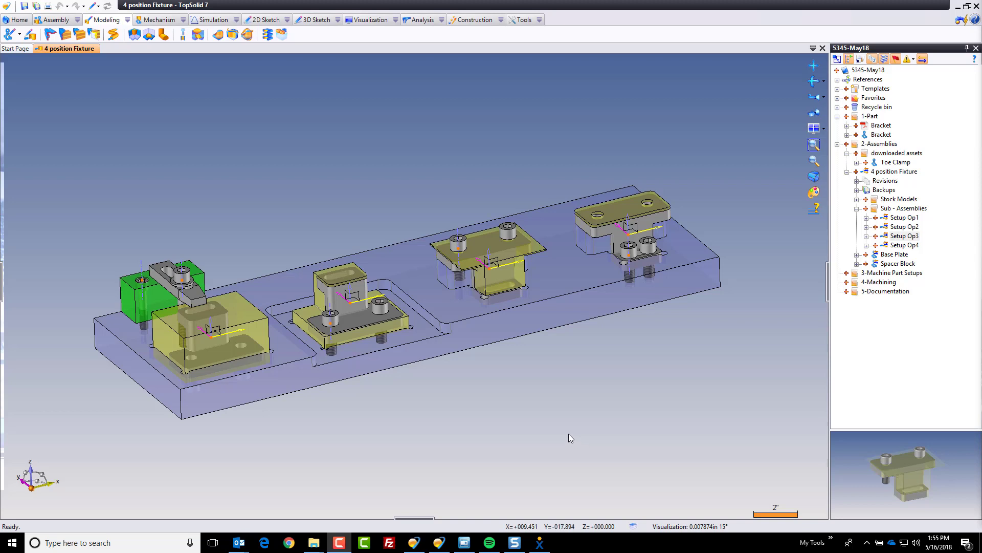
Gather the base plate, spacer block and both cap screws into a new in-place assembly
{"action": "left_click", "coordinate": [128, 20]}
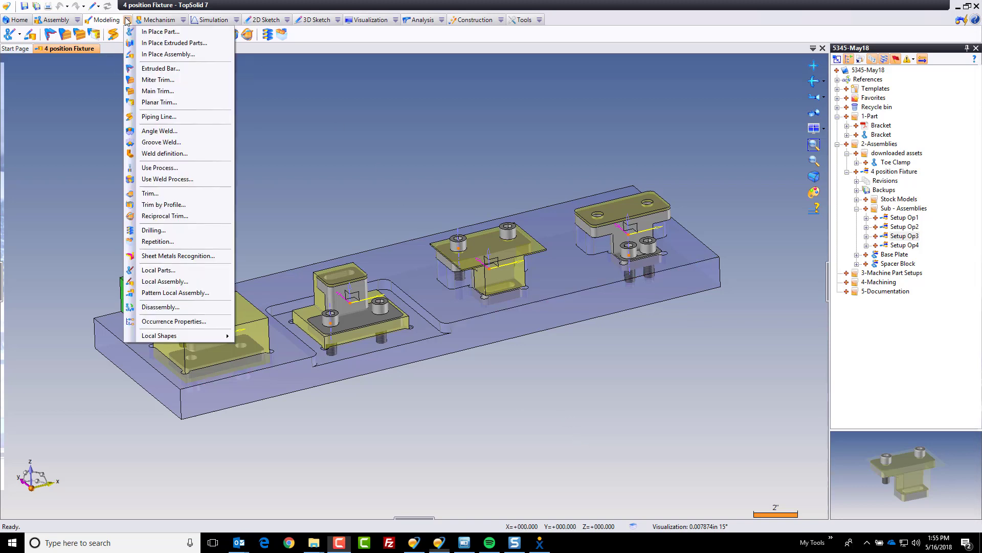
{"action": "left_click", "coordinate": [183, 60]}
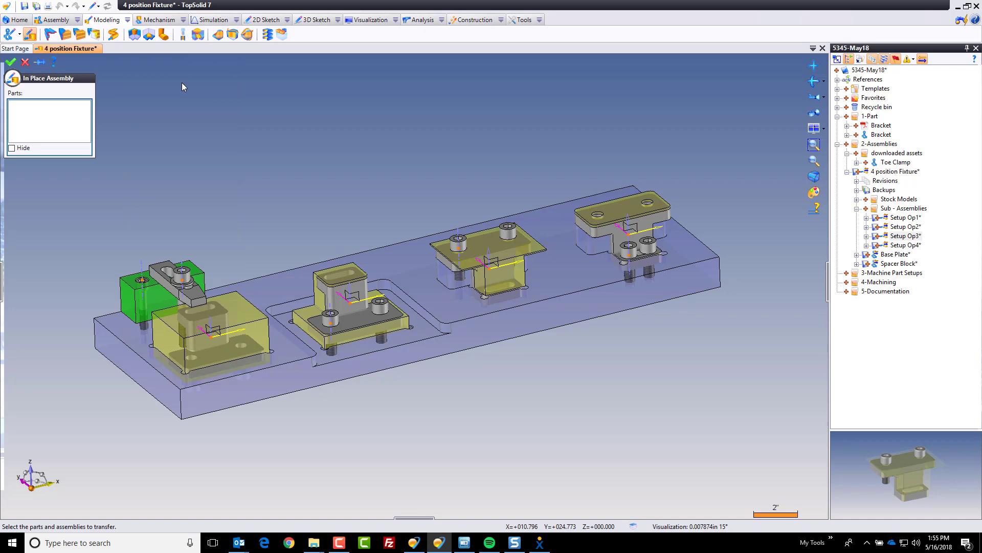
{"action": "left_click", "coordinate": [267, 288]}
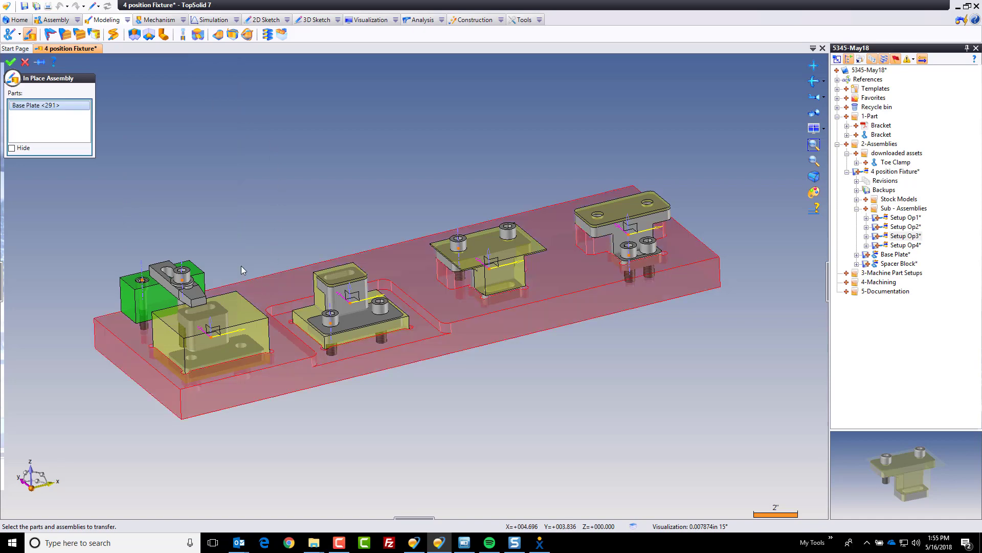
{"action": "left_click", "coordinate": [140, 296]}
{"action": "scroll", "coordinate": [144, 287], "scroll_direction": "up", "scroll_amount": 5}
{"action": "scroll", "coordinate": [154, 269], "scroll_direction": "up", "scroll_amount": 3}
{"action": "left_click", "coordinate": [173, 235]}
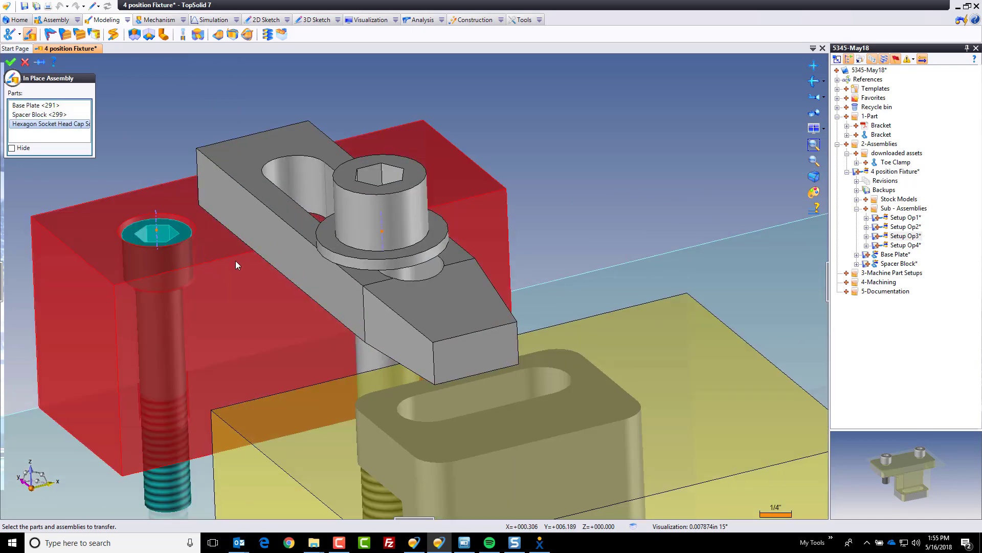
{"action": "middle_click_drag", "start_coordinate": [235, 260], "coordinate": [423, 171]}
{"action": "left_click", "coordinate": [423, 171]}
{"action": "scroll", "coordinate": [424, 193], "scroll_direction": "down", "scroll_amount": 5}
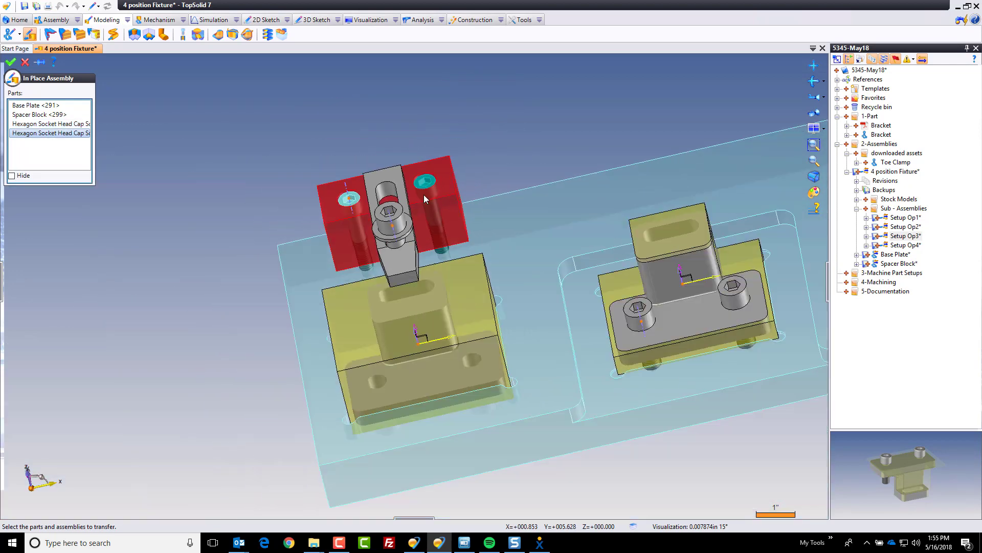
{"action": "left_click", "coordinate": [11, 63]}
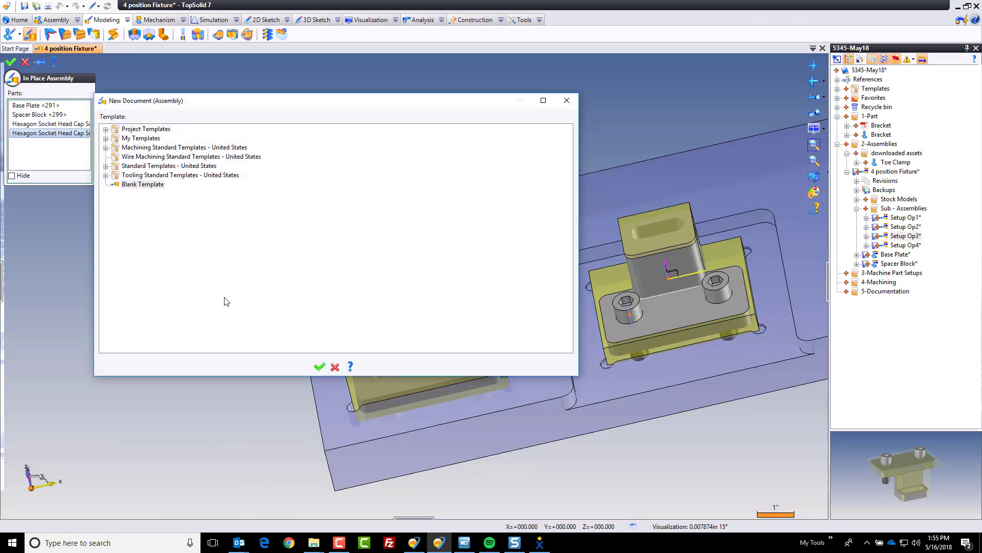
{"action": "left_click", "coordinate": [318, 366]}
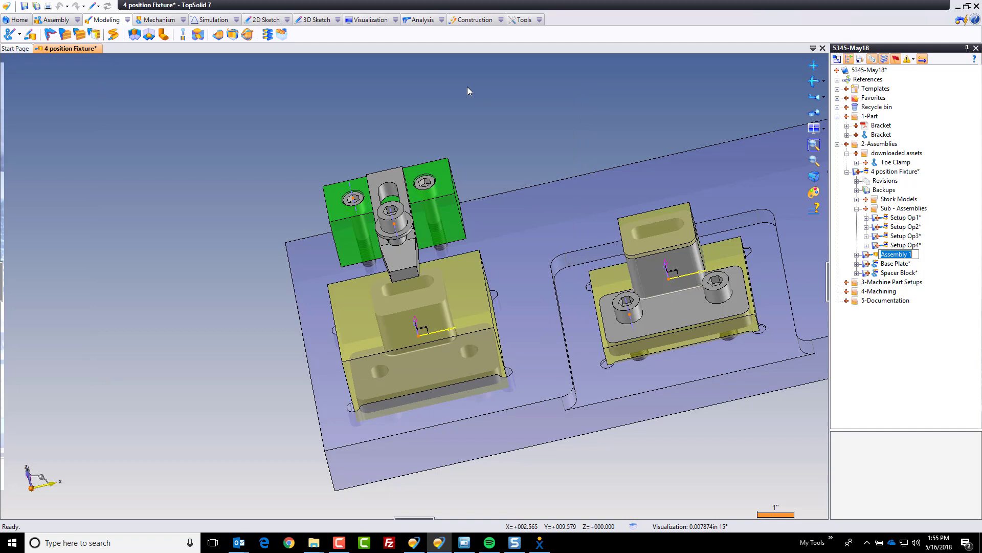
{"action": "type", "text": "Base Pla"}
{"action": "type", "text": "te"}
{"action": "type", "text": "ssem"}
Name it Base Plate Sub Assembly, move it into the Sub - Assemblies folder and save
{"action": "key", "text": "Return"}
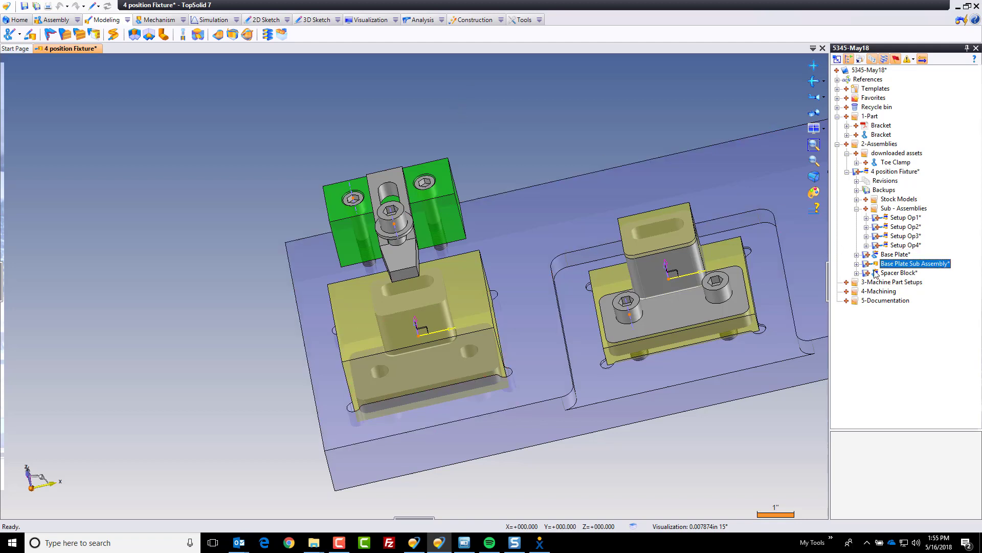
{"action": "left_click_drag", "start_coordinate": [912, 264], "coordinate": [906, 208]}
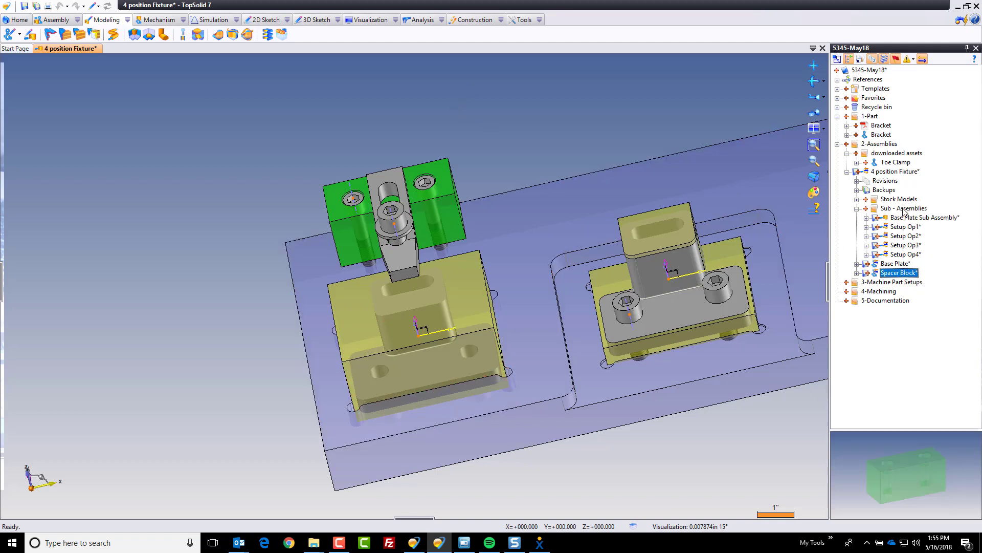
{"action": "key", "text": "ctrl+s"}
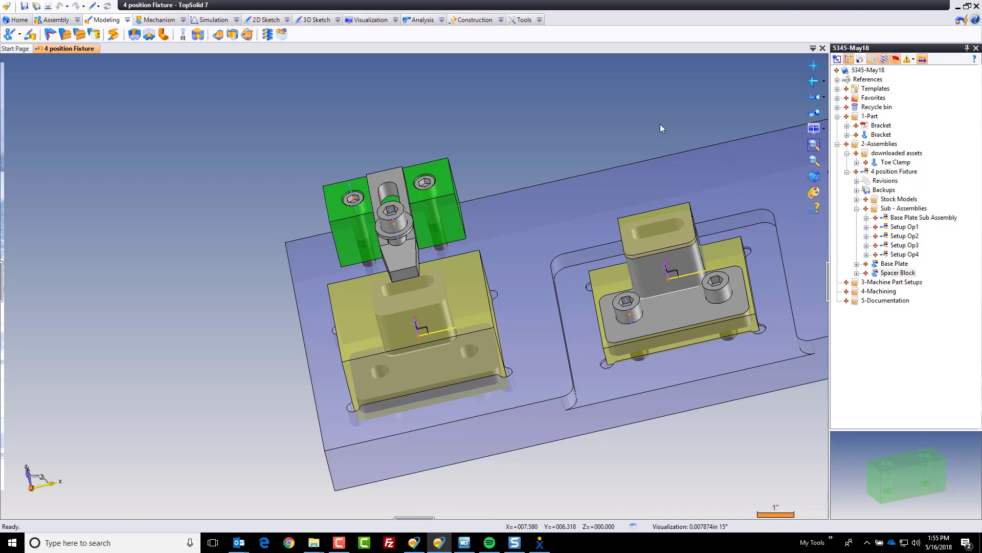
Start a new document in the 3-Machine Part Setups folder
{"action": "middle_click_drag", "start_coordinate": [661, 128], "coordinate": [421, 132]}
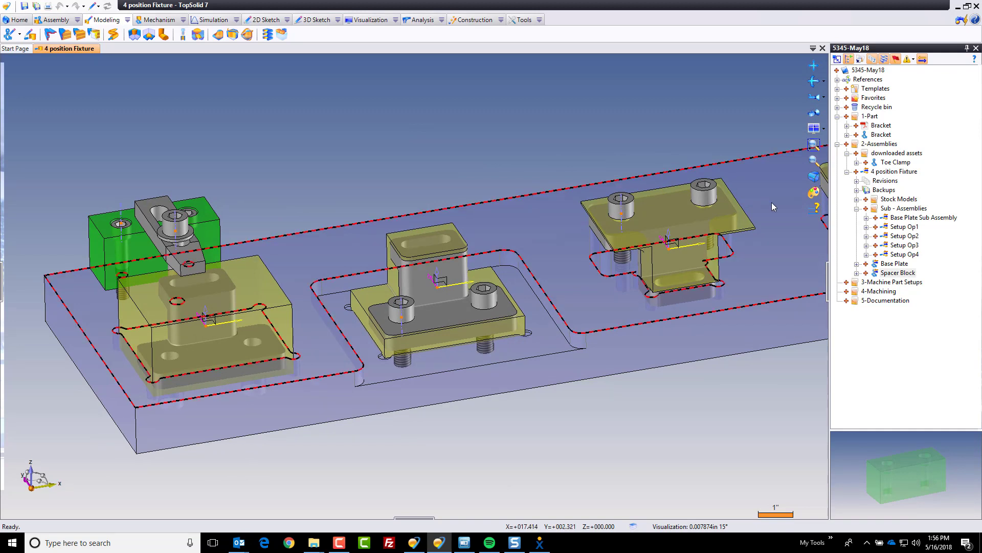
{"action": "right_click", "coordinate": [885, 236]}
{"action": "left_click", "coordinate": [861, 351]}
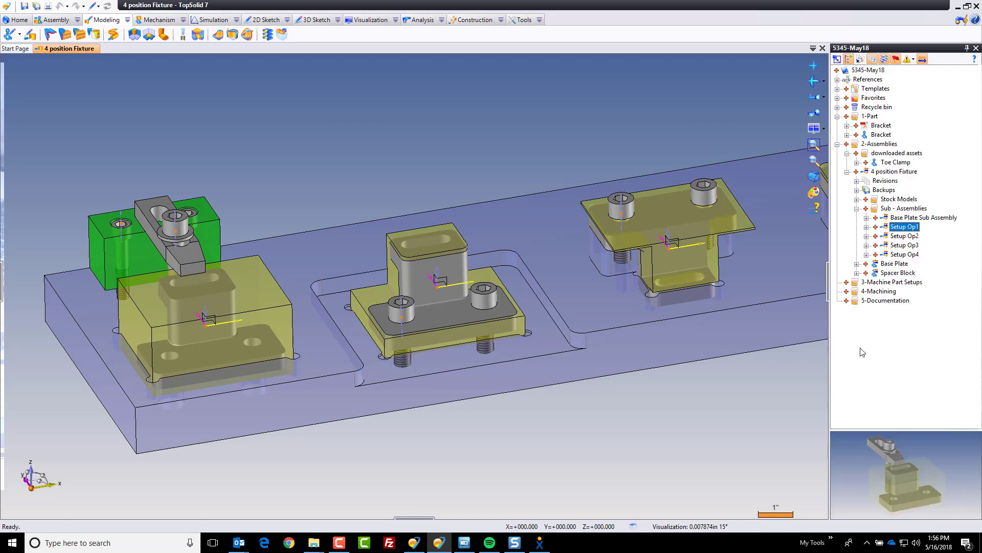
{"action": "left_click", "coordinate": [881, 283]}
{"action": "right_click", "coordinate": [881, 284]}
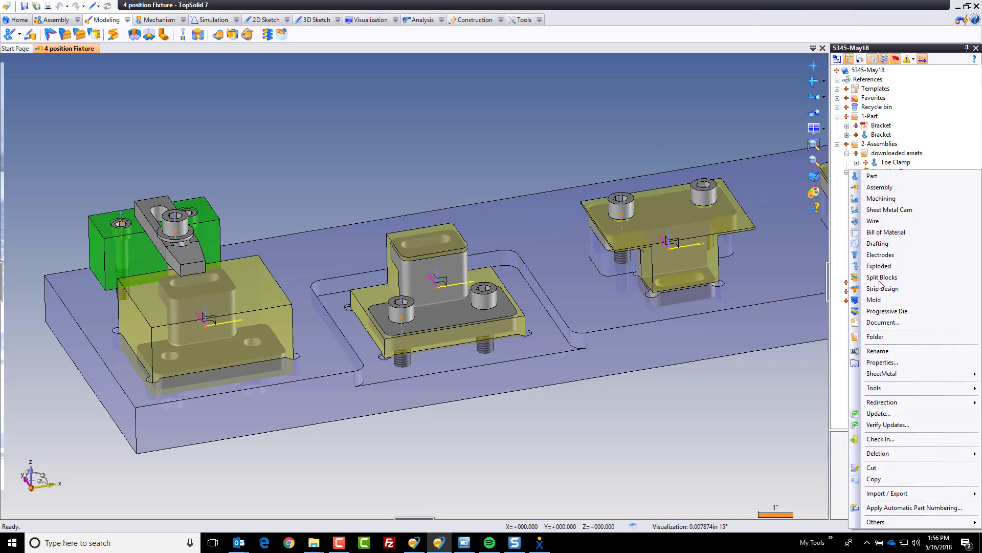
{"action": "left_click", "coordinate": [883, 323]}
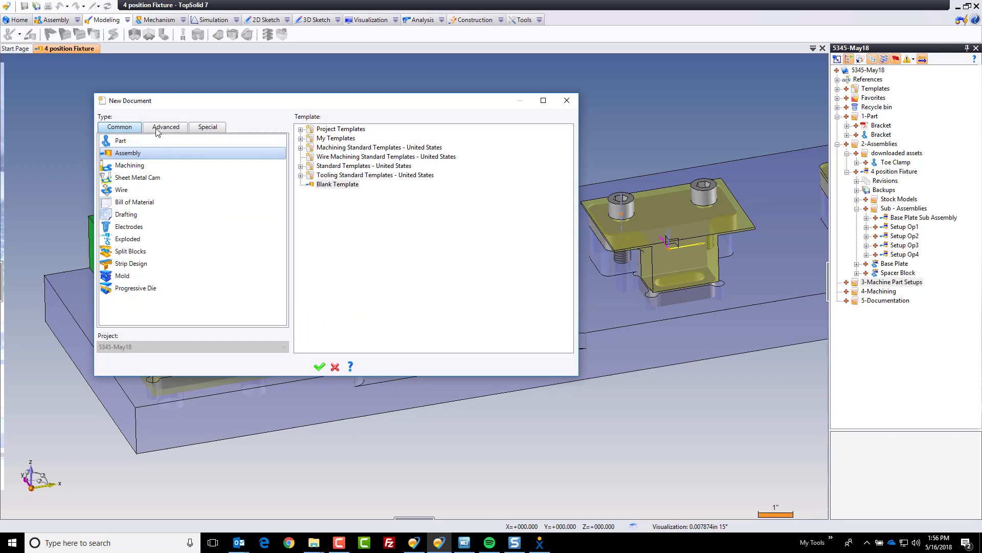
Choose Machined Part Setup from the Advanced document types and create it
{"action": "left_click", "coordinate": [166, 127]}
{"action": "scroll", "coordinate": [146, 162], "scroll_direction": "up", "scroll_amount": 3}
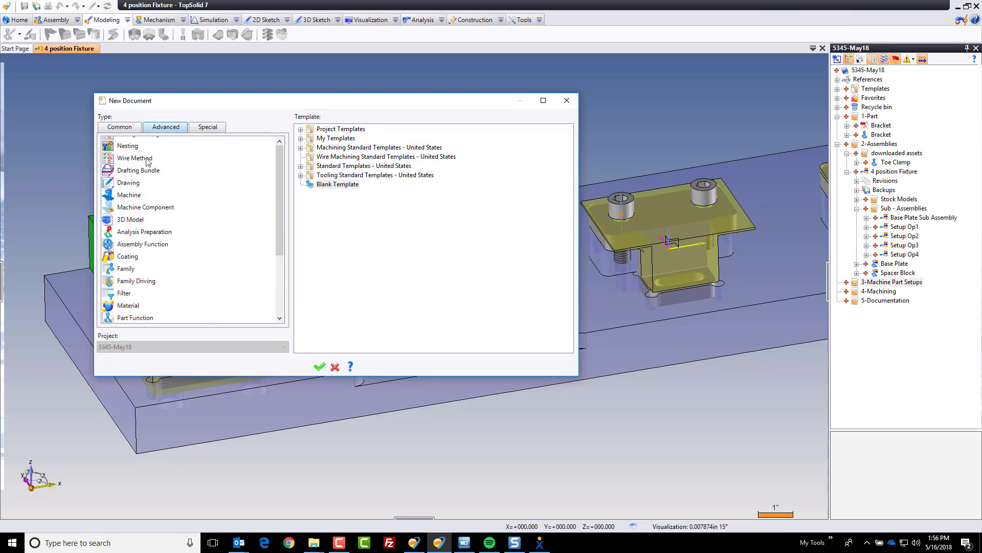
{"action": "left_click", "coordinate": [146, 143]}
{"action": "left_click", "coordinate": [320, 367]}
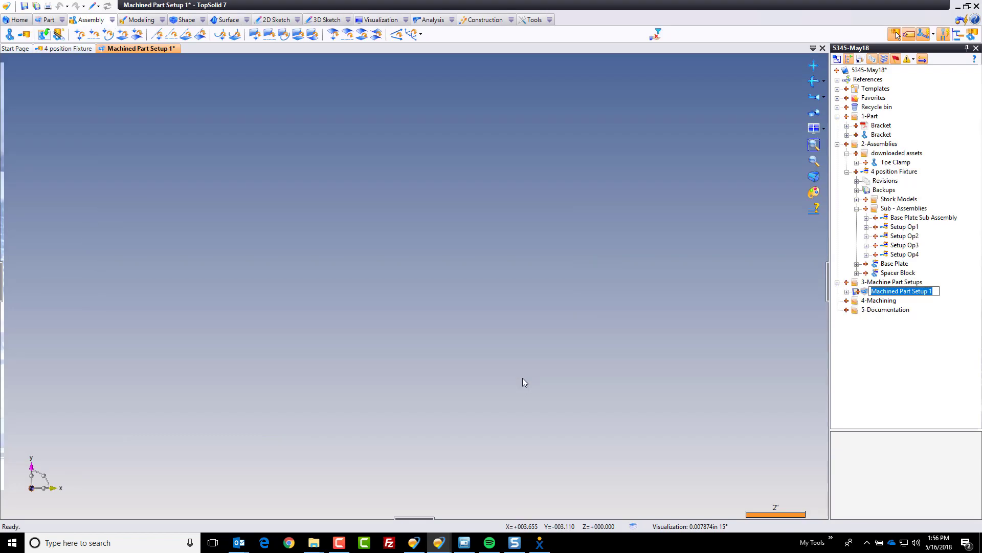
{"action": "type", "text": "Op1"}
Name the document Op1 and insert the Setup Op1 assembly, accepting disassembly
{"action": "key", "text": "Return"}
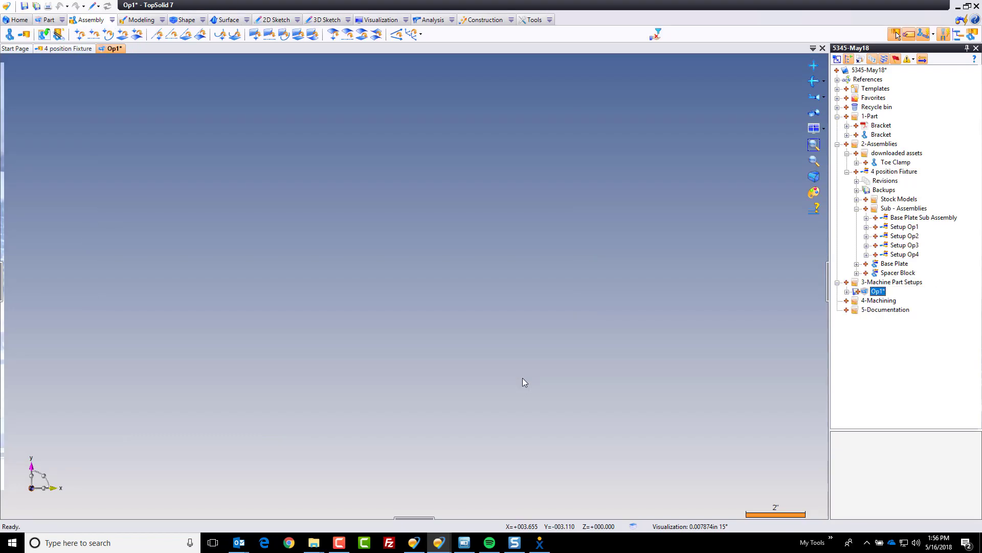
{"action": "left_click", "coordinate": [906, 228]}
{"action": "left_click_drag", "start_coordinate": [657, 226], "coordinate": [451, 227]}
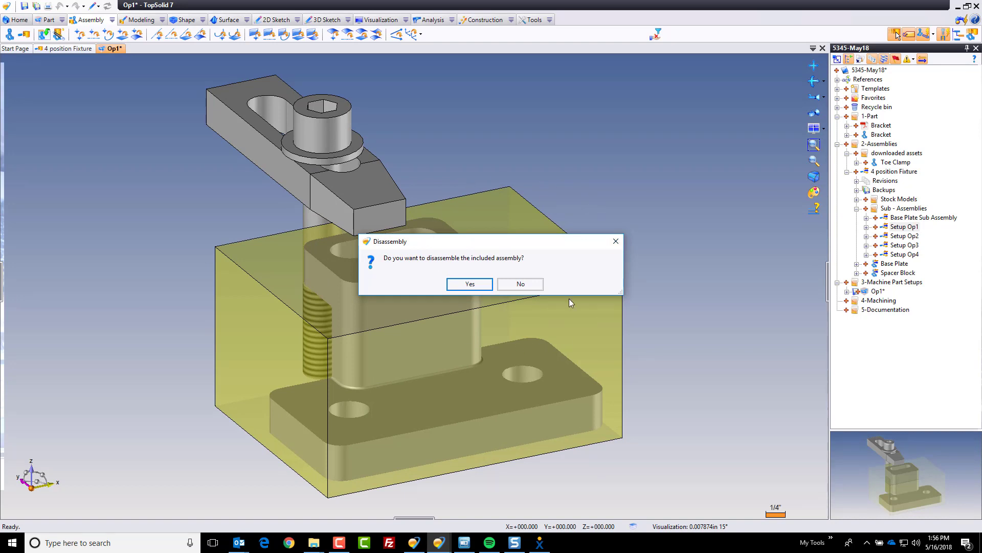
{"action": "left_click", "coordinate": [464, 285]}
{"action": "scroll", "coordinate": [635, 184], "scroll_direction": "down", "scroll_amount": 1}
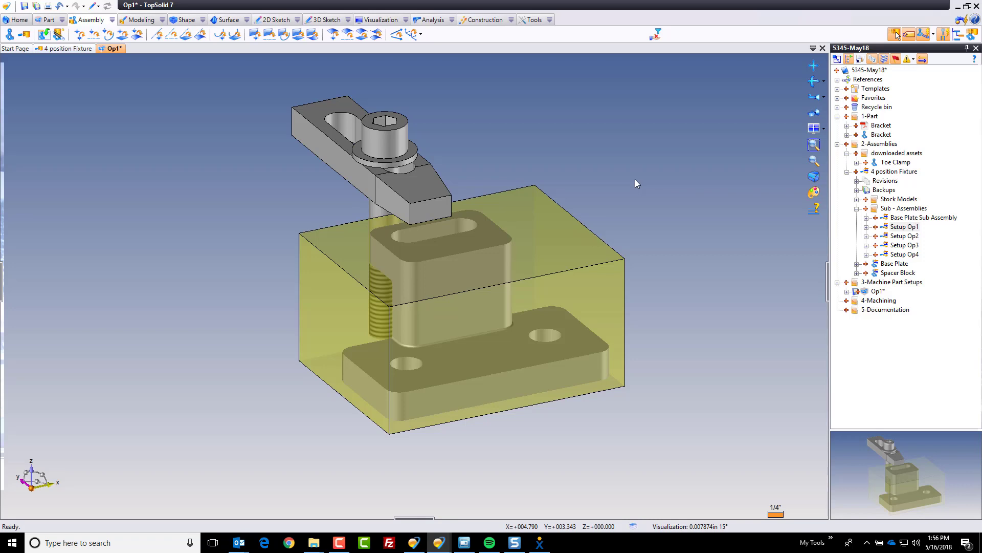
{"action": "right_click", "coordinate": [227, 219]}
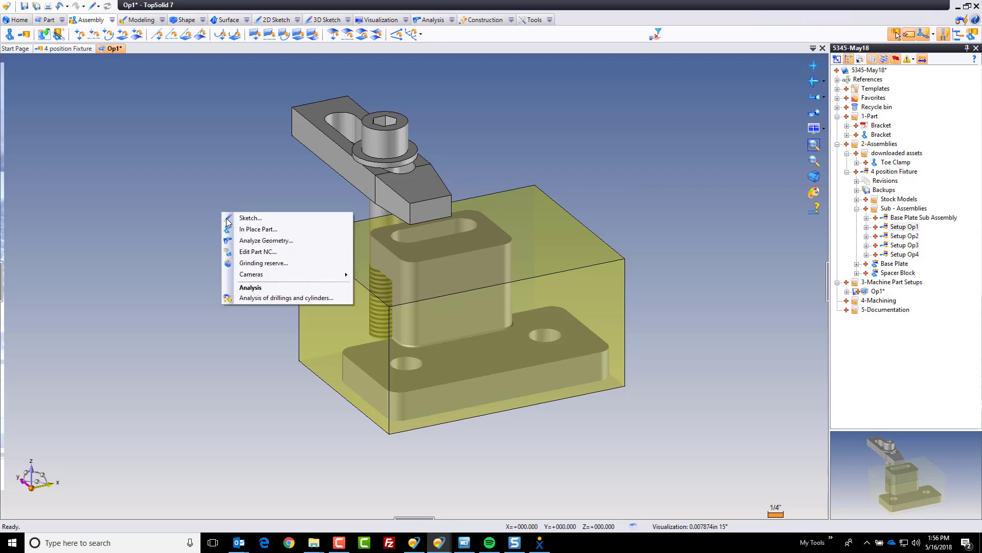
Start Edit Part NC and open Op1's finishes, stocks and environment settings
{"action": "left_click", "coordinate": [264, 253]}
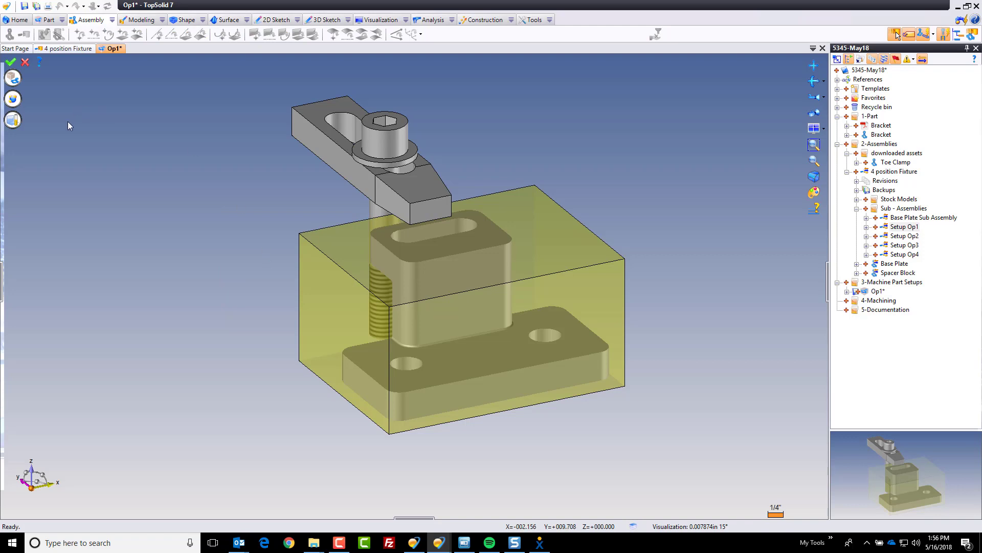
{"action": "left_click", "coordinate": [3, 291]}
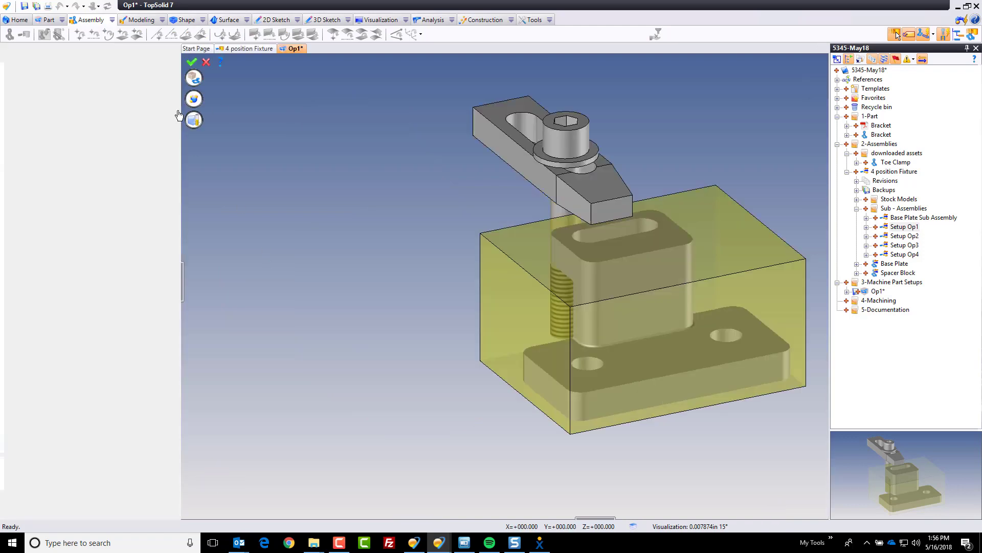
{"action": "double_click", "coordinate": [105, 130]}
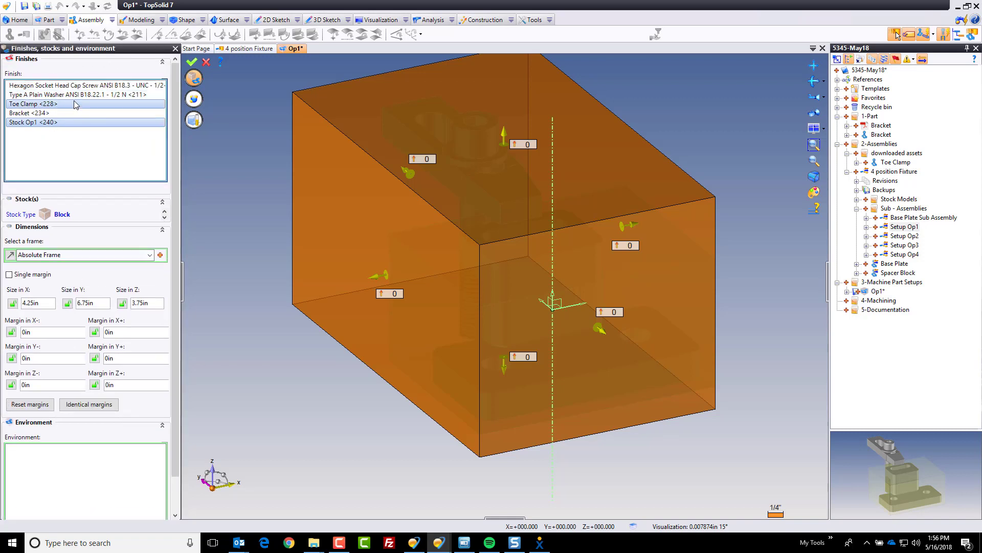
Switch Op1's stock type to a user-defined stock
{"action": "left_click", "coordinate": [81, 87]}
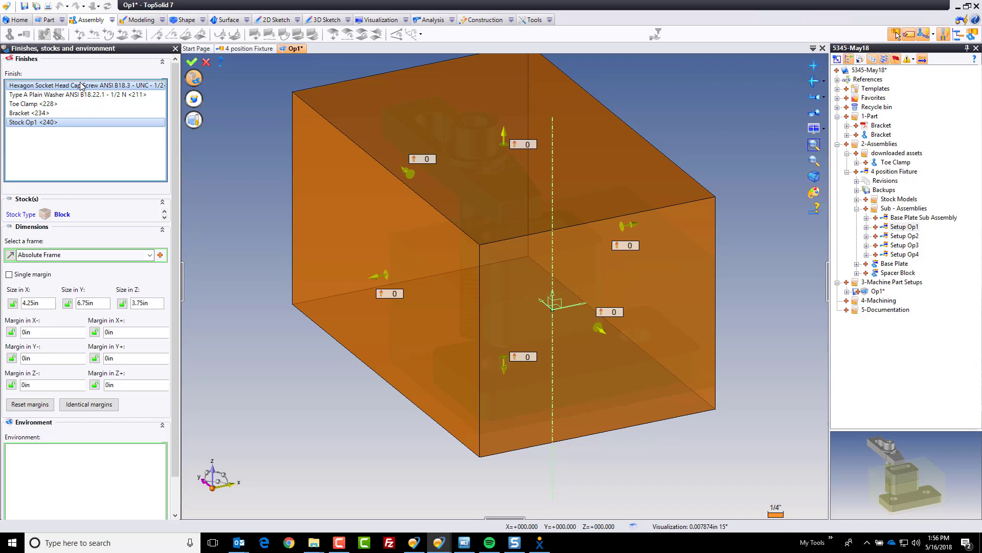
{"action": "left_click", "coordinate": [62, 214]}
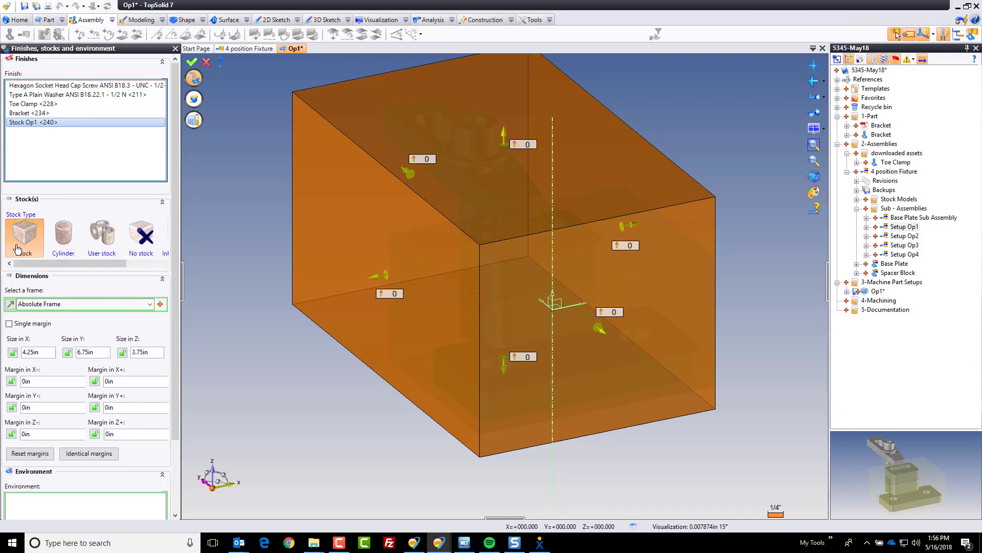
{"action": "left_click", "coordinate": [95, 243]}
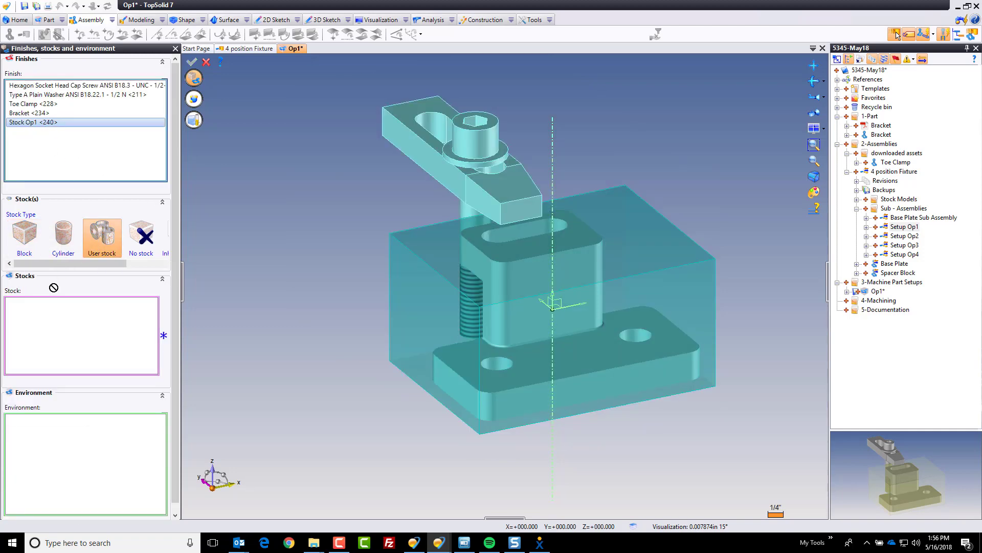
Set Stock Op1 as stock and move the toe clamp, washer and cap screw into the environment
{"action": "left_click_drag", "start_coordinate": [37, 129], "coordinate": [44, 334]}
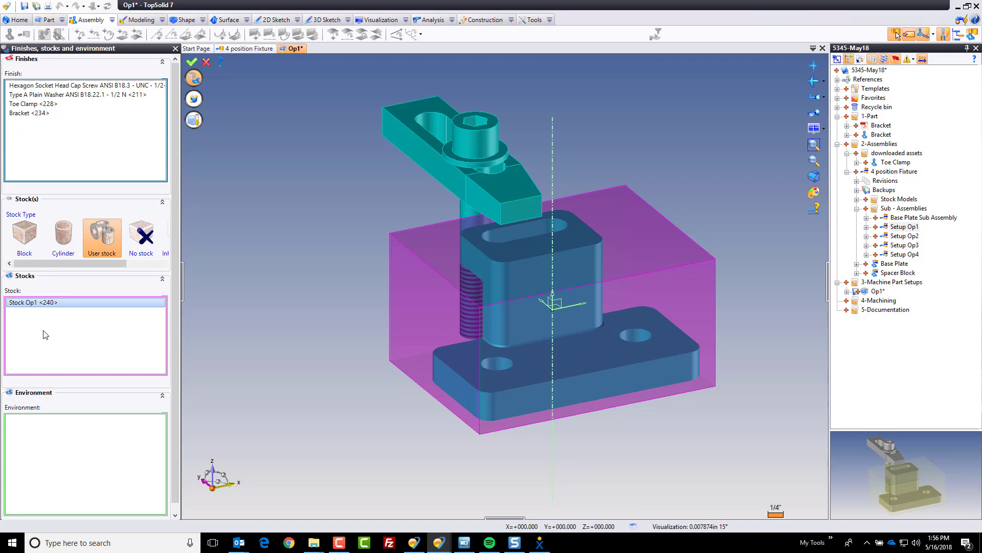
{"action": "left_click", "coordinate": [34, 103]}
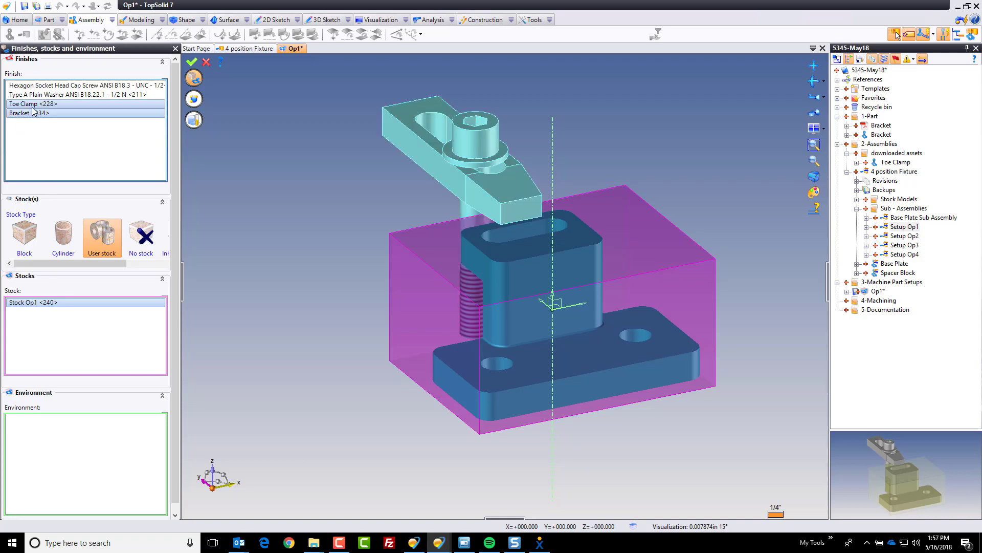
{"action": "left_click", "coordinate": [43, 95], "text": "ctrl"}
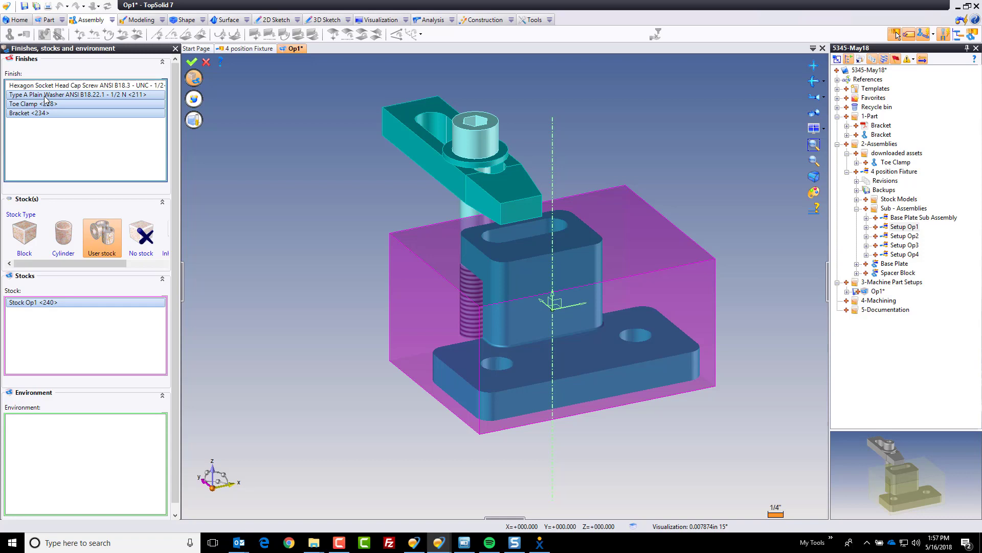
{"action": "left_click", "coordinate": [43, 113], "text": "ctrl"}
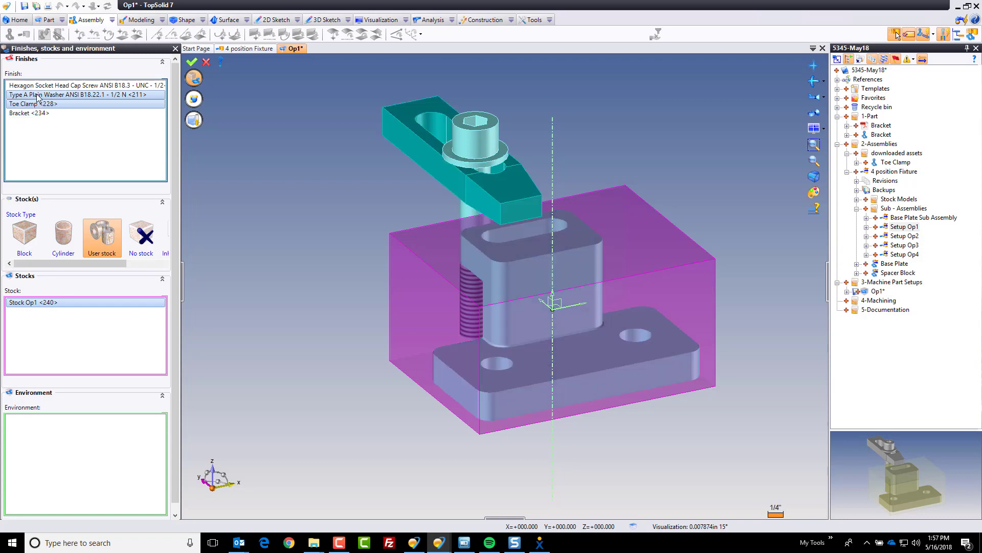
{"action": "left_click", "coordinate": [40, 85], "text": "ctrl"}
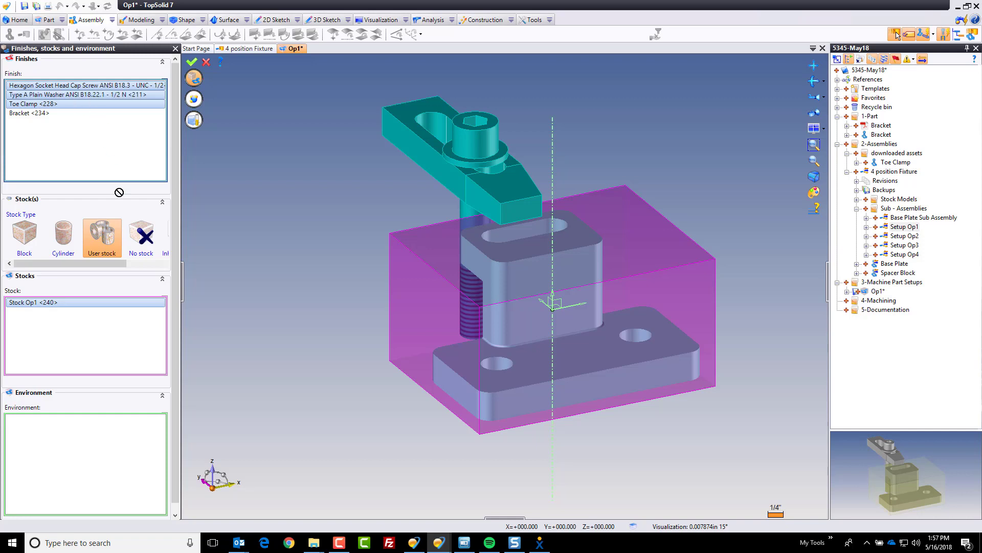
{"action": "left_click_drag", "start_coordinate": [60, 97], "coordinate": [92, 461]}
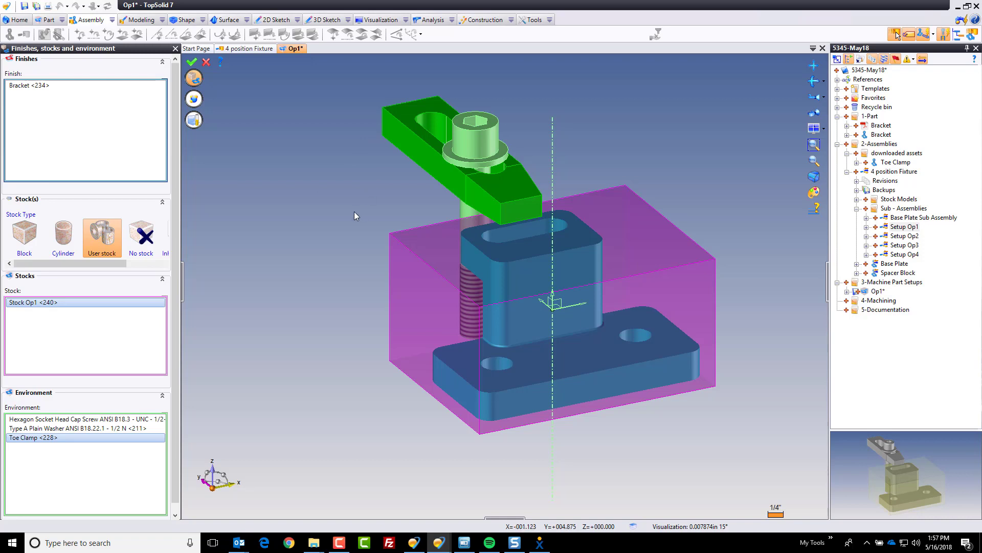
{"action": "middle_click_drag", "start_coordinate": [354, 211], "coordinate": [263, 206]}
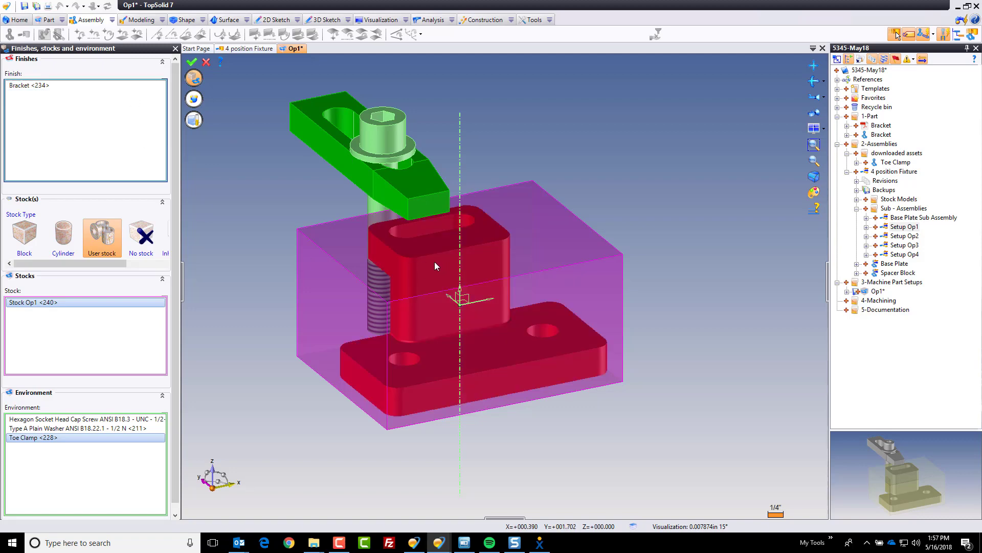
Accept the part definition and inherited Aluminum material, then save Op1
{"action": "left_click", "coordinate": [194, 100]}
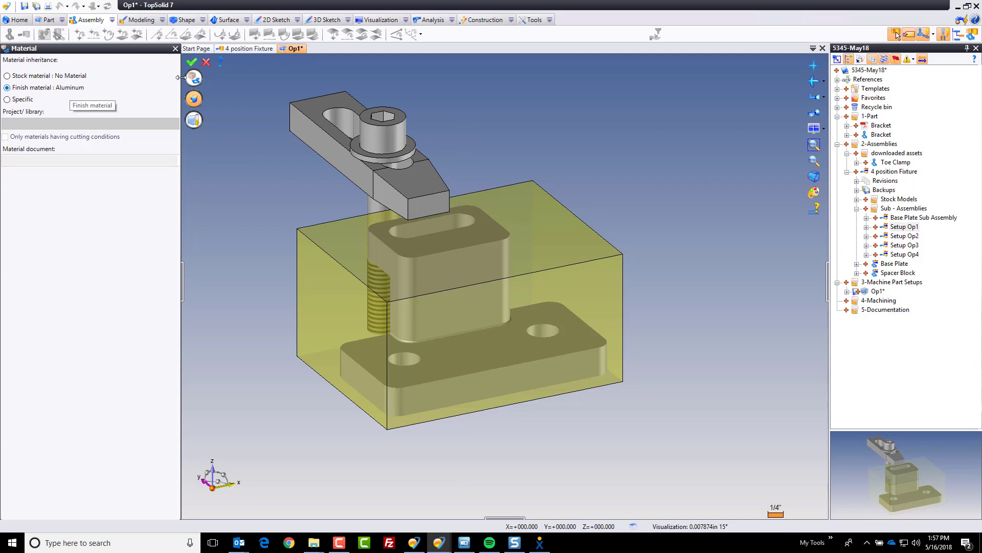
{"action": "left_click", "coordinate": [191, 62]}
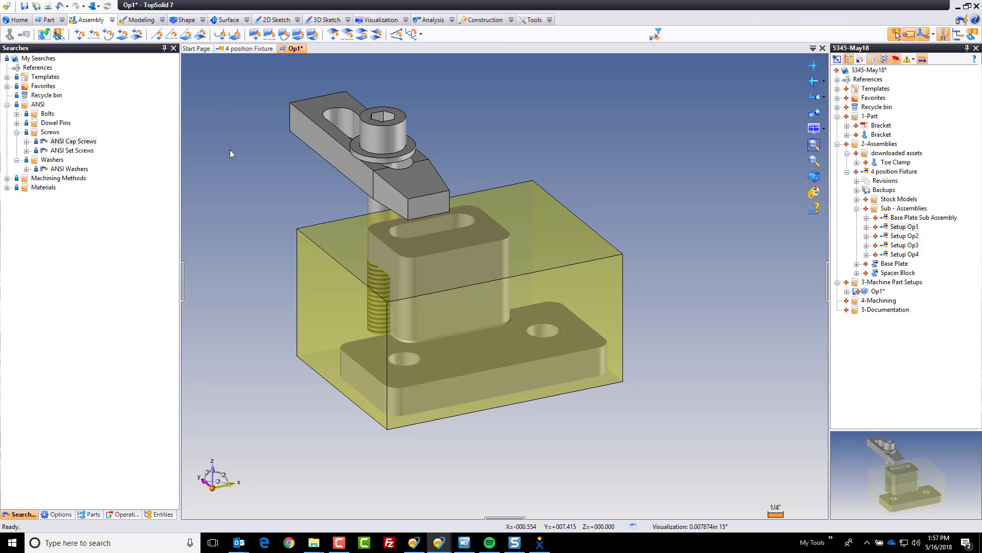
{"action": "key", "text": "ctrl+s"}
Create a Machined Part Setup named Op2 and insert the Setup Op2 assembly
{"action": "right_click", "coordinate": [905, 287]}
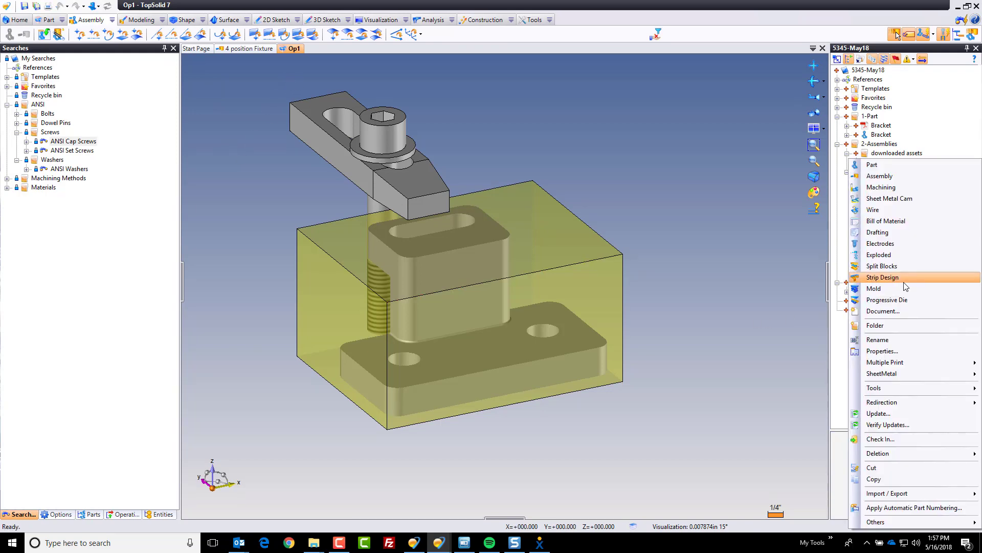
{"action": "left_click", "coordinate": [888, 307]}
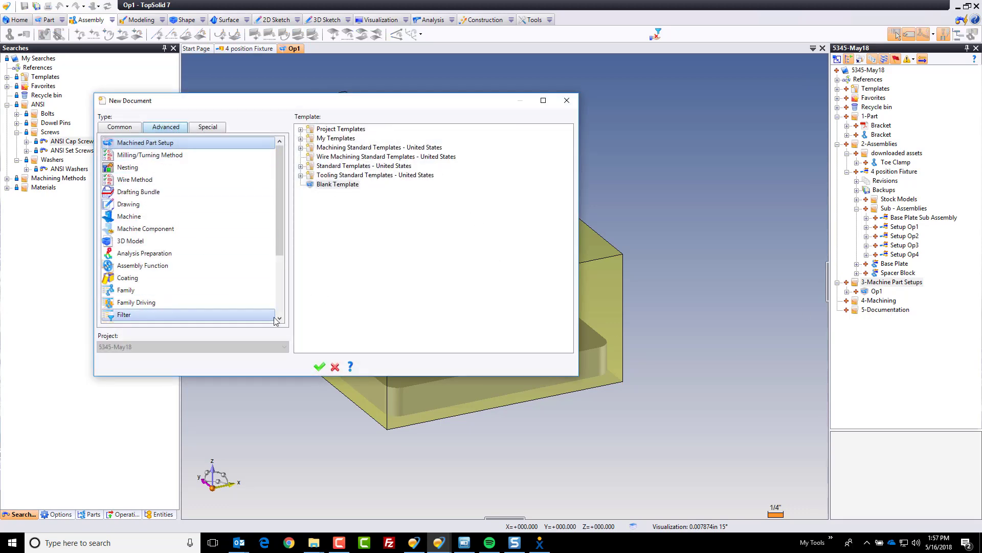
{"action": "left_click", "coordinate": [321, 367]}
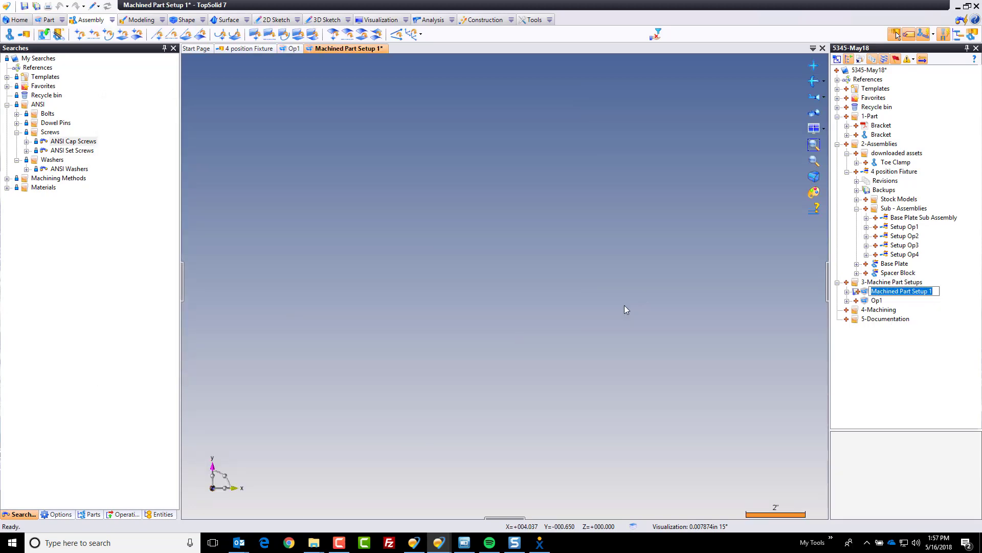
{"action": "type", "text": "Op2"}
{"action": "key", "text": "Return"}
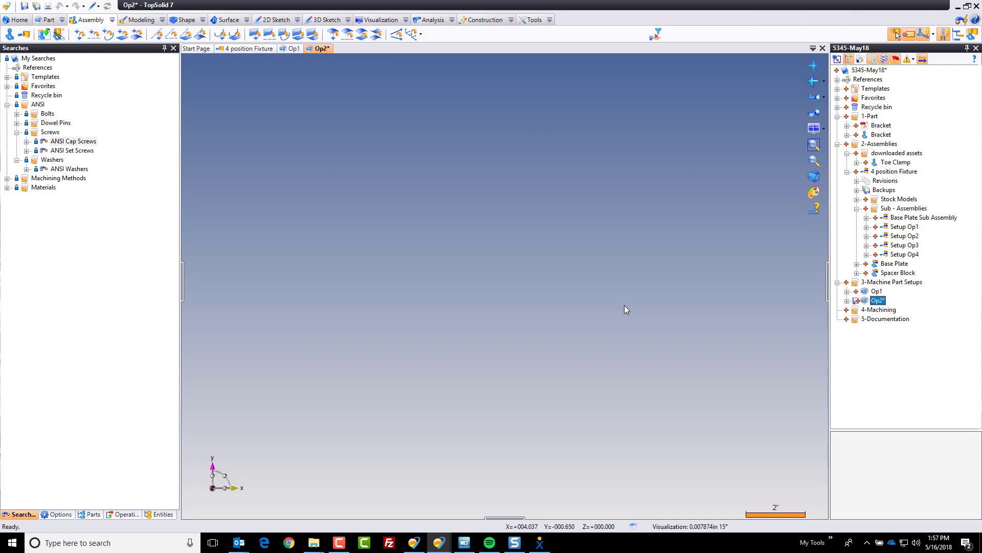
{"action": "left_click_drag", "start_coordinate": [906, 236], "coordinate": [567, 244]}
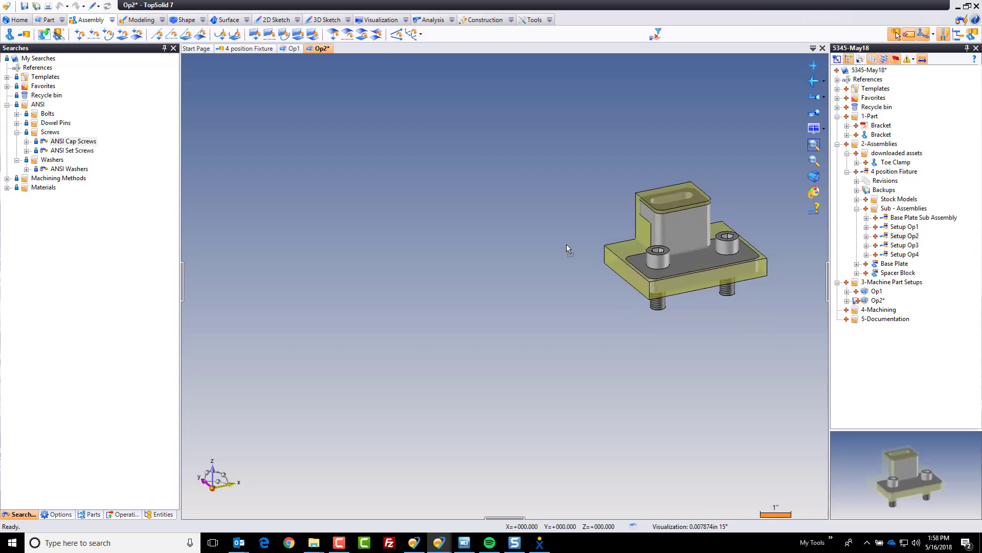
Accept disassembly and open Op2's finishes, stocks and environment with user stock type
{"action": "left_click", "coordinate": [470, 284]}
{"action": "right_click", "coordinate": [388, 148]}
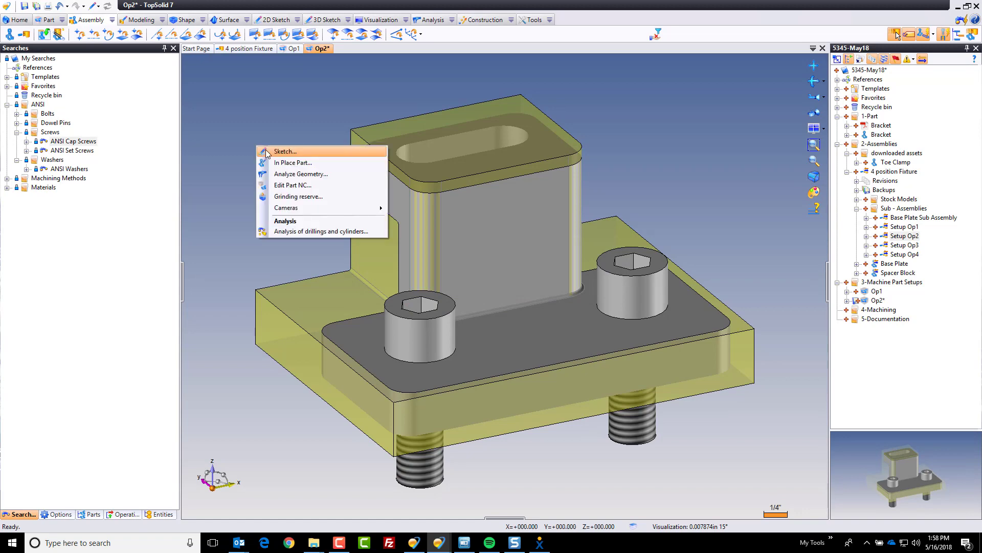
{"action": "left_click", "coordinate": [287, 189]}
{"action": "left_click", "coordinate": [193, 77]}
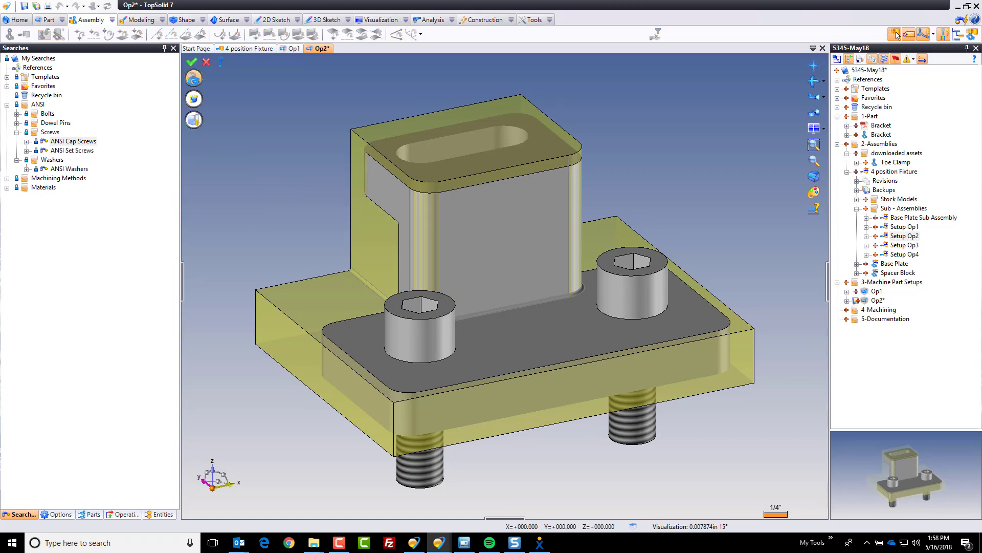
{"action": "left_click", "coordinate": [66, 219]}
{"action": "left_click", "coordinate": [106, 239]}
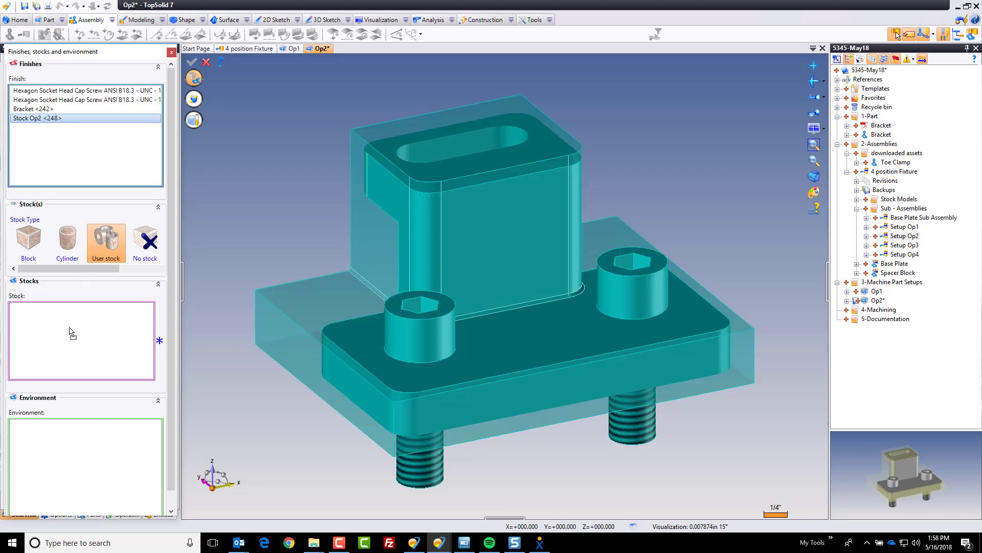
Set Stock Op2 as stock, both cap screws as environment, confirm and save Op2
{"action": "left_click_drag", "start_coordinate": [44, 122], "coordinate": [72, 334]}
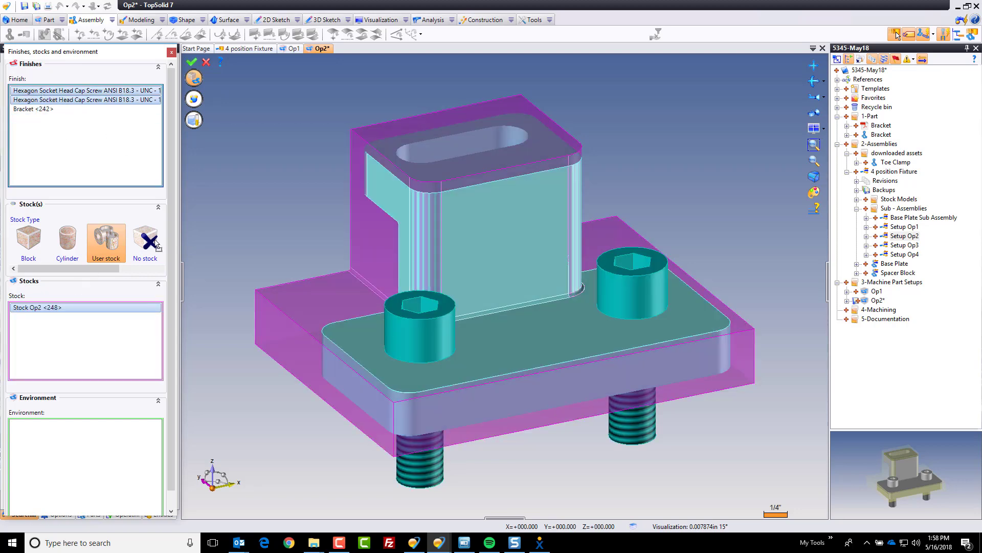
{"action": "left_click_drag", "start_coordinate": [51, 98], "coordinate": [92, 445]}
{"action": "left_click", "coordinate": [193, 64]}
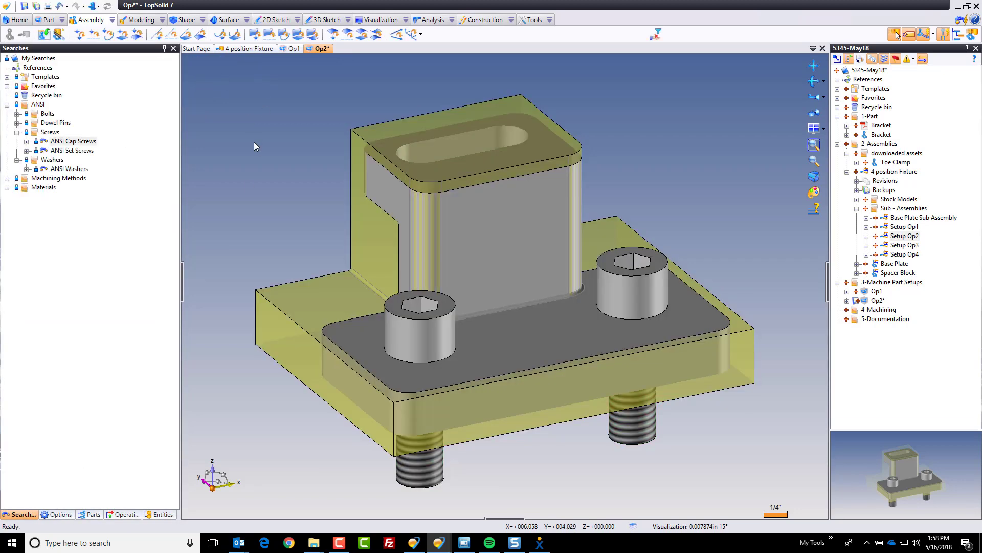
{"action": "key", "text": "ctrl+s"}
Create a Machined Part Setup named Op3 and insert the Setup Op3 assembly
{"action": "right_click", "coordinate": [886, 284]}
{"action": "left_click", "coordinate": [883, 311]}
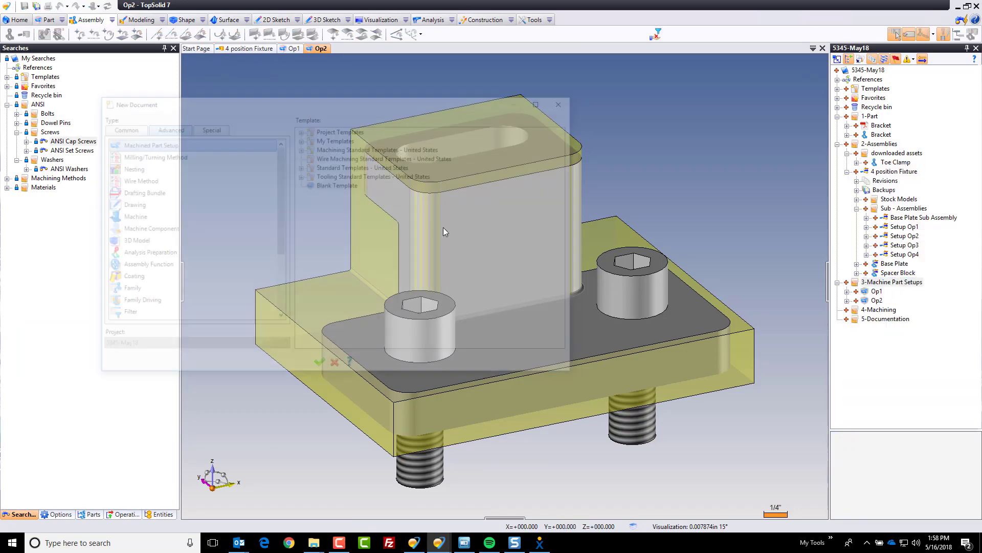
{"action": "left_click", "coordinate": [319, 368]}
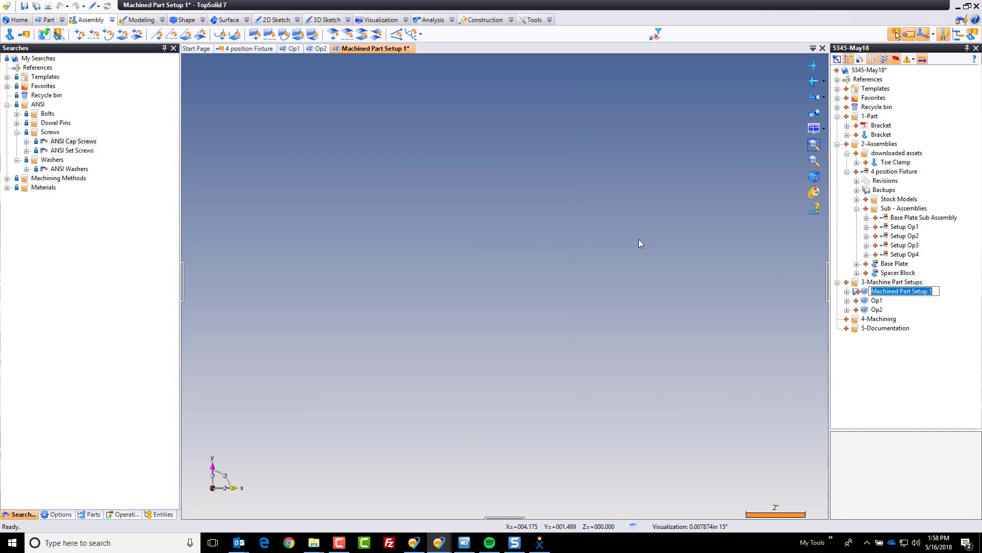
{"action": "type", "text": "Op"}
{"action": "type", "text": "3"}
{"action": "key", "text": "Return"}
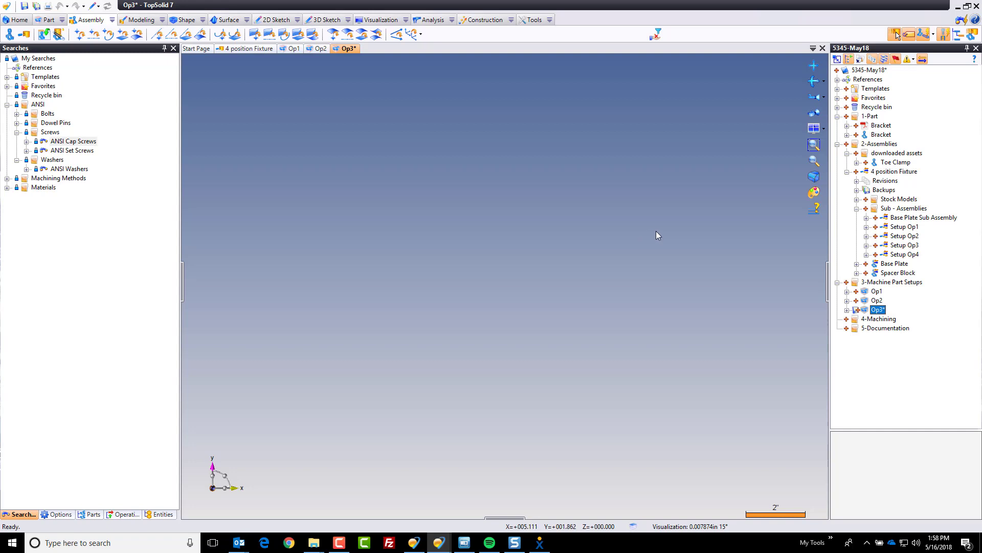
{"action": "left_click_drag", "start_coordinate": [904, 245], "coordinate": [512, 270]}
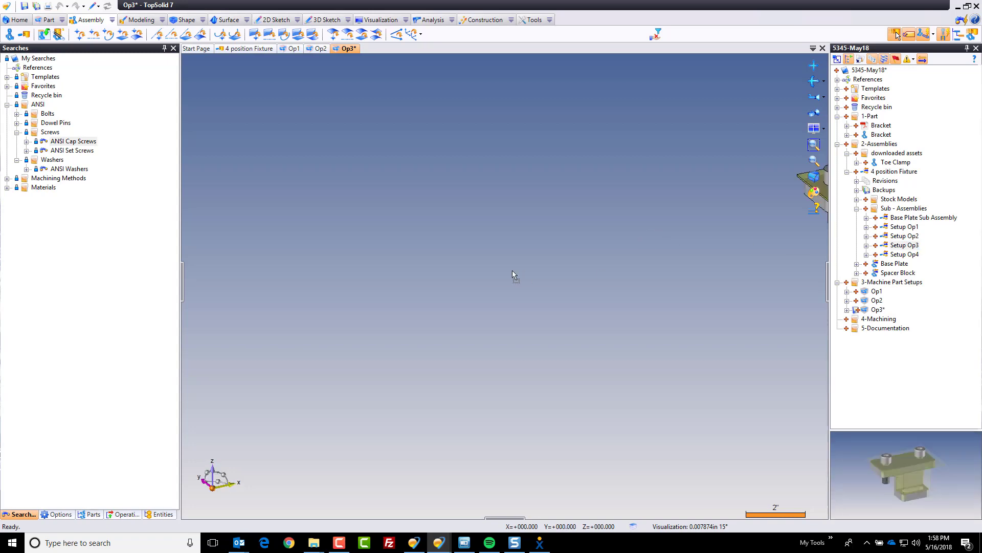
Accept disassembly and open Op3's finishes, stocks and environment with user stock type
{"action": "left_click", "coordinate": [470, 284]}
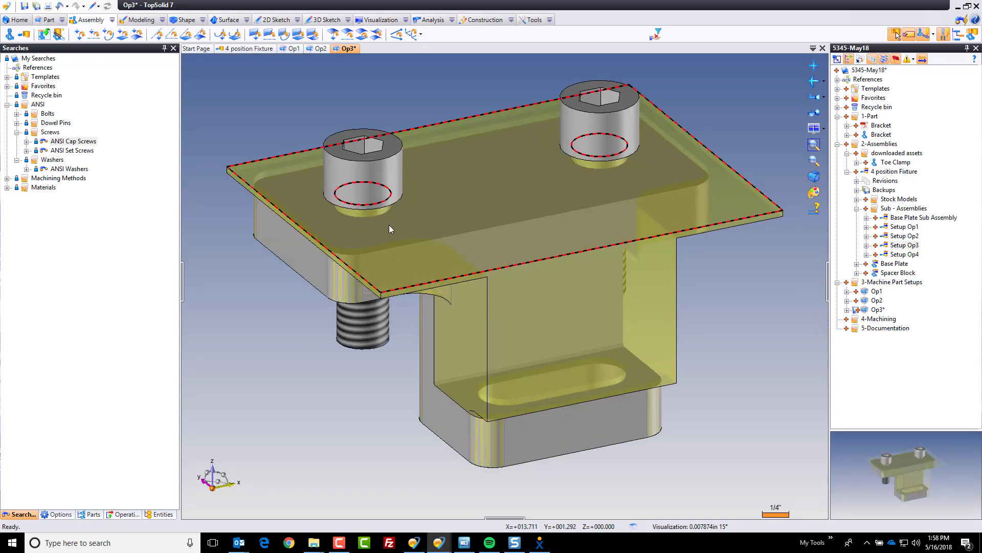
{"action": "right_click", "coordinate": [263, 119]}
{"action": "left_click", "coordinate": [292, 131]}
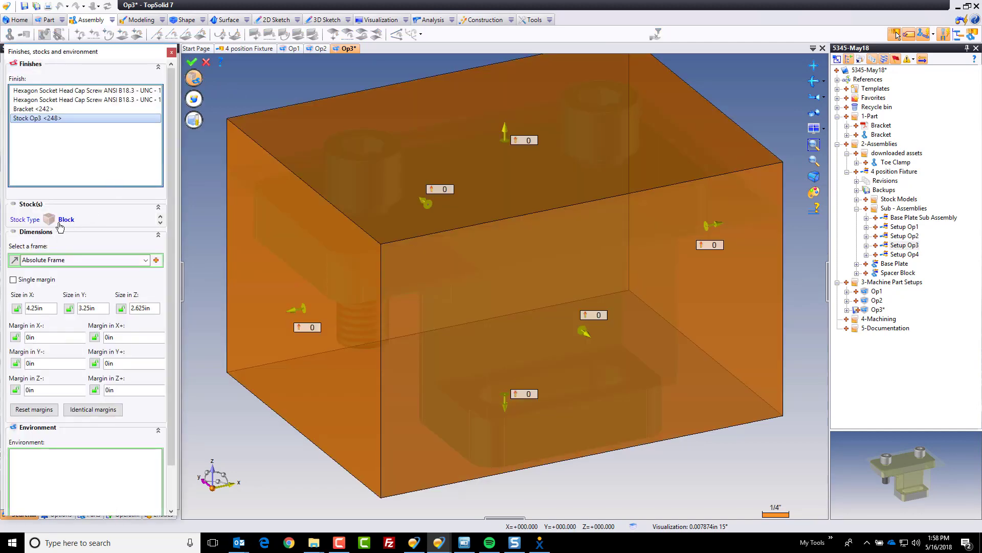
{"action": "left_click", "coordinate": [61, 223]}
{"action": "left_click", "coordinate": [108, 261]}
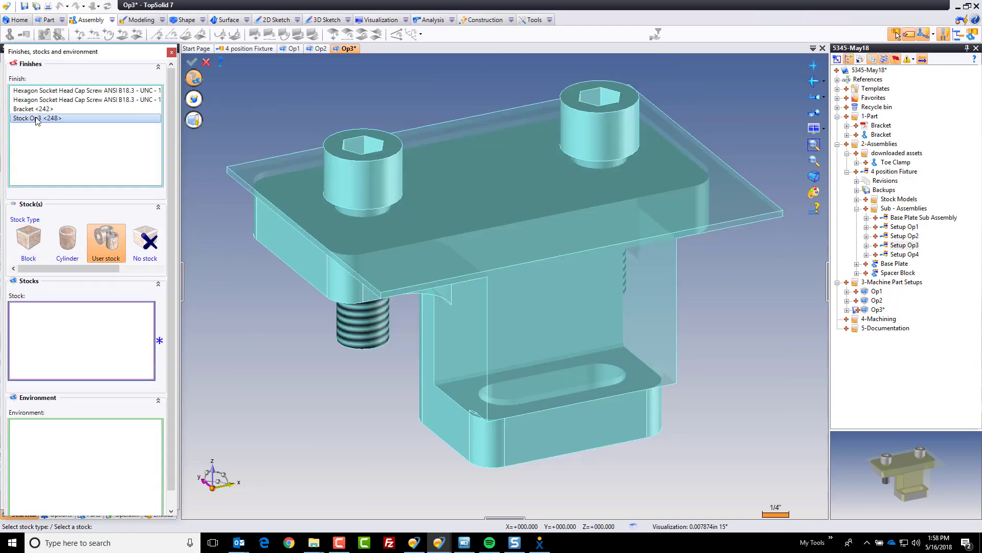
Set Stock Op3 as stock, both cap screws as environment, confirm and save Op3
{"action": "left_click_drag", "start_coordinate": [37, 120], "coordinate": [47, 334]}
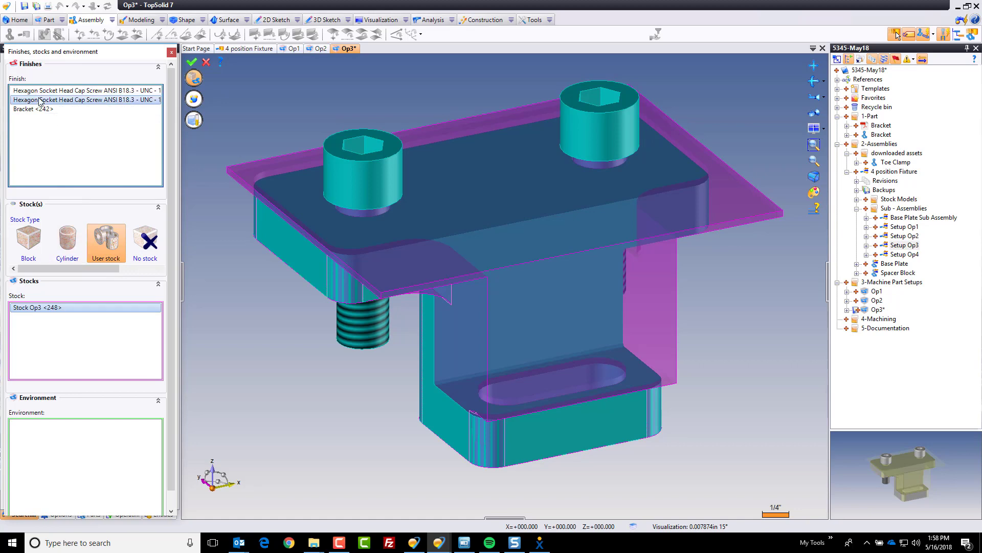
{"action": "left_click_drag", "start_coordinate": [39, 100], "coordinate": [71, 464]}
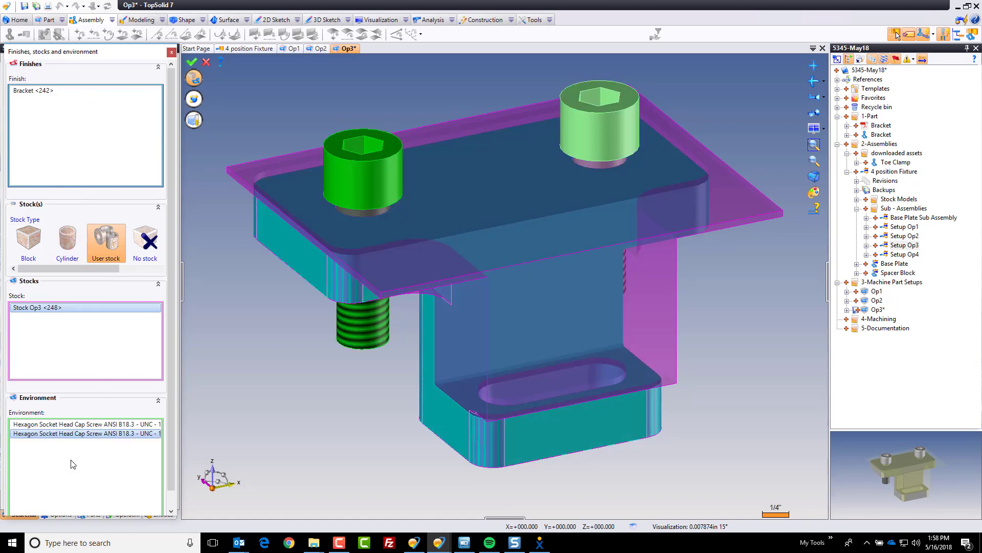
{"action": "right_click", "coordinate": [261, 364]}
{"action": "left_click", "coordinate": [264, 364]}
{"action": "right_click", "coordinate": [266, 343]}
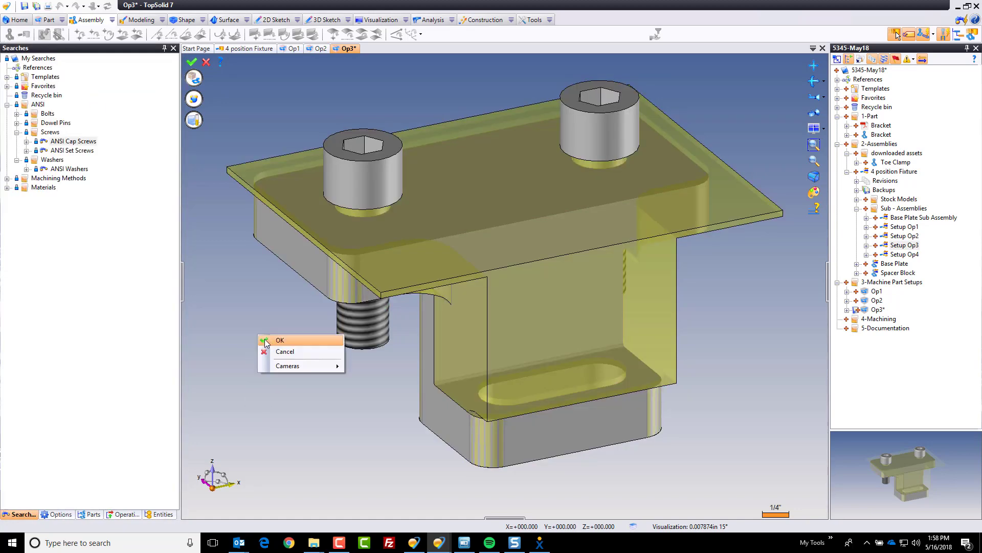
{"action": "left_click", "coordinate": [278, 340]}
{"action": "key", "text": "ctrl+s"}
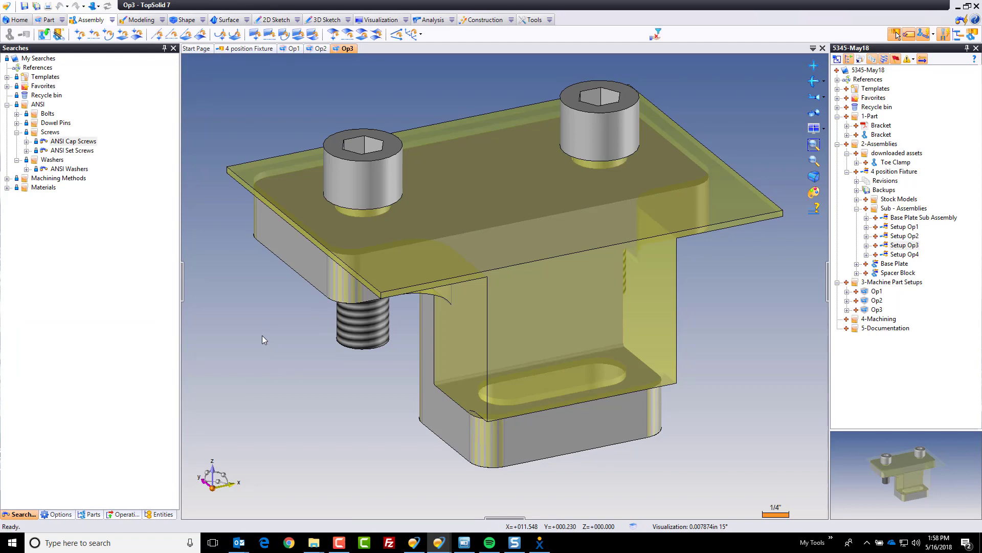
Add a new Machined Part Setup document under 3-Machine Part Setups and name it Op4
{"action": "right_click", "coordinate": [884, 282]}
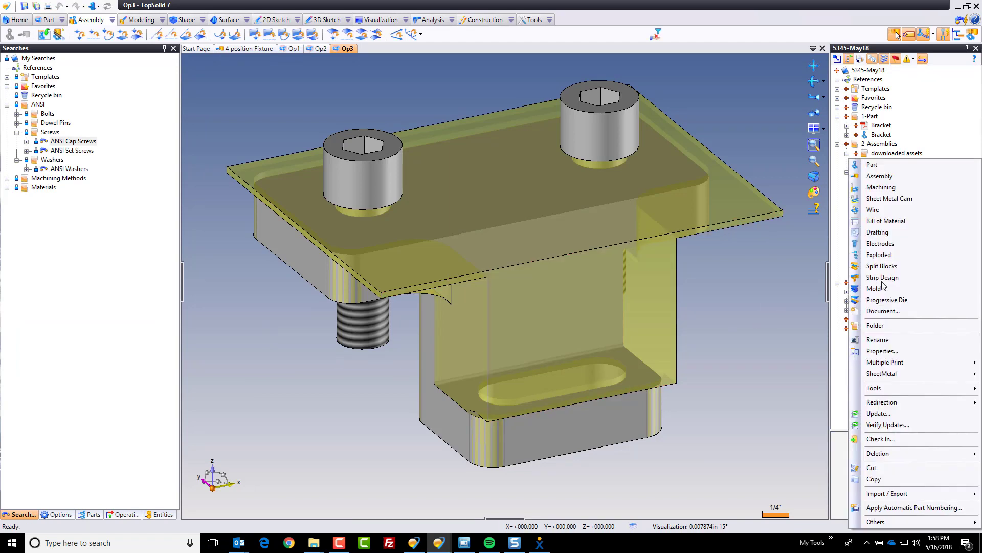
{"action": "left_click", "coordinate": [894, 310]}
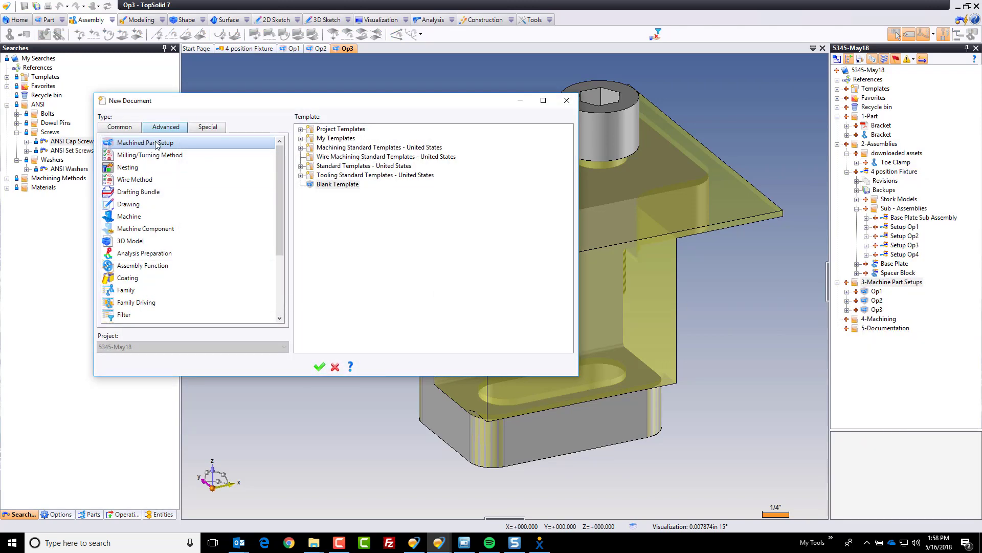
{"action": "double_click", "coordinate": [154, 144]}
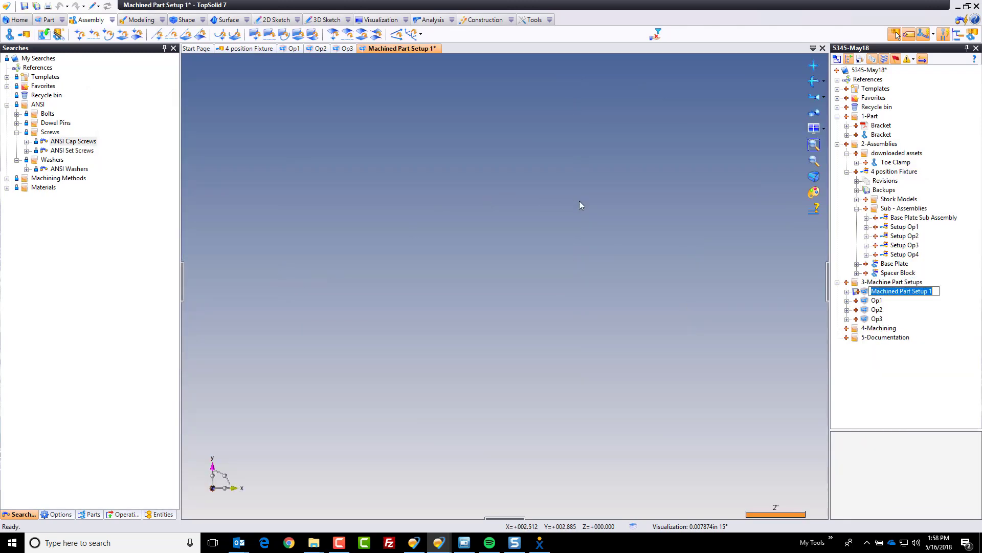
{"action": "type", "text": "Op4"}
{"action": "key", "text": "Return"}
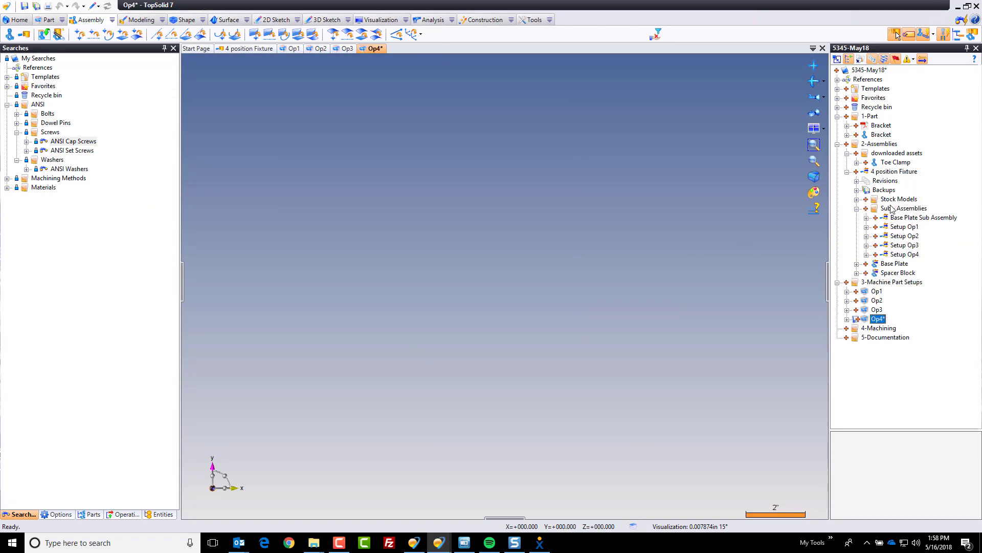
Drop the Setup Op4 assembly into the Op4 document and accept its disassembly
{"action": "left_click_drag", "start_coordinate": [909, 261], "coordinate": [543, 273]}
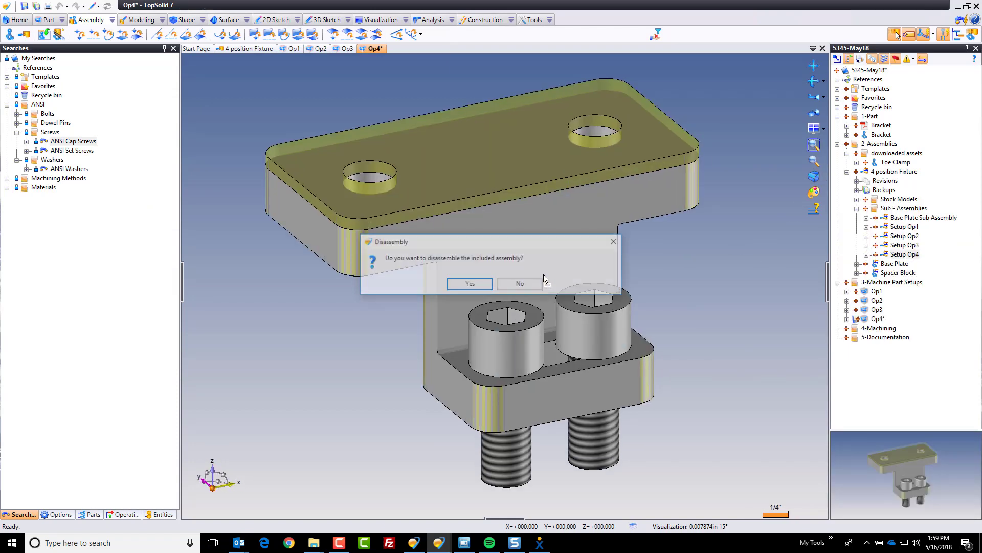
{"action": "left_click", "coordinate": [459, 284]}
Define Op4 with User stock Stock Op4 and both cap screws as environment, then save (Ctrl+S)
{"action": "right_click", "coordinate": [208, 154]}
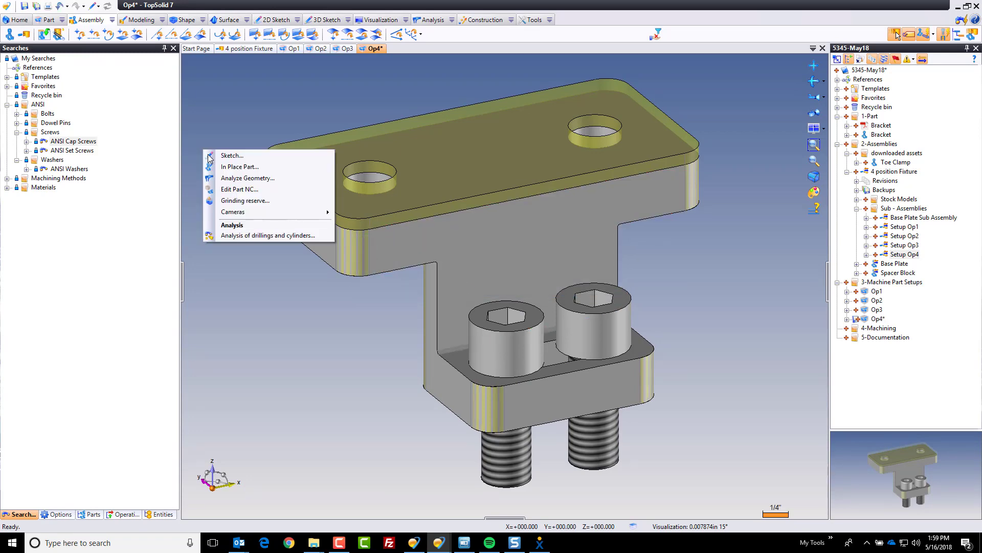
{"action": "left_click", "coordinate": [251, 192]}
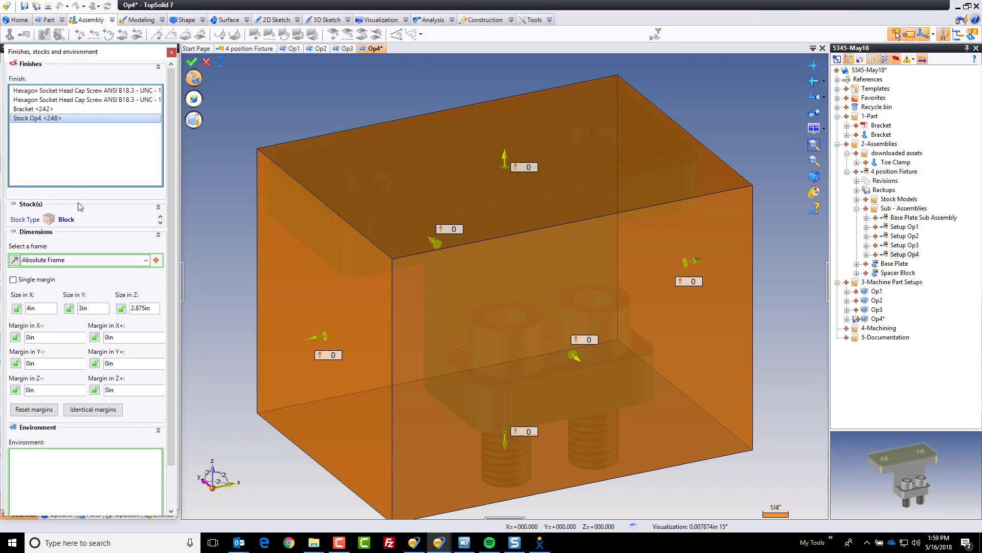
{"action": "left_click", "coordinate": [67, 220]}
{"action": "left_click", "coordinate": [107, 239]}
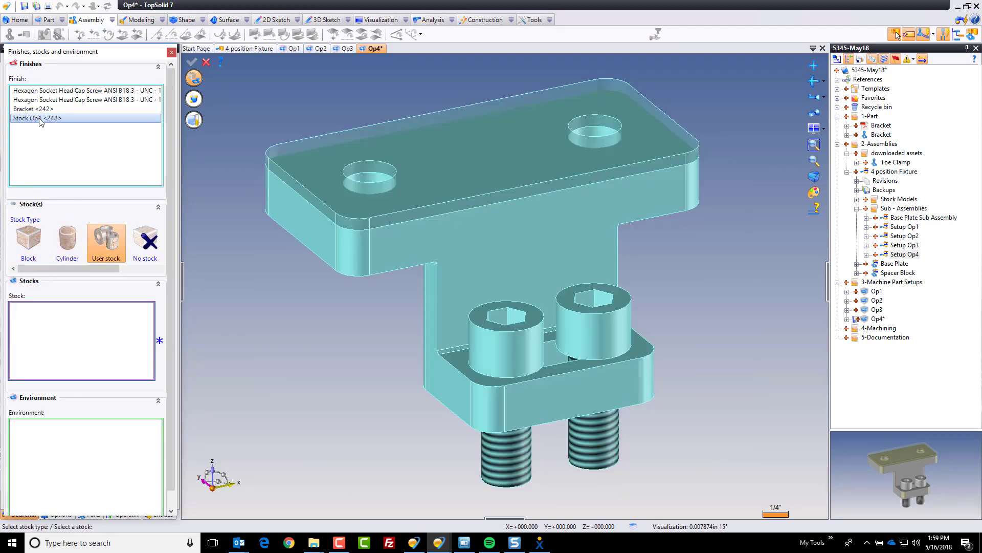
{"action": "left_click", "coordinate": [51, 328]}
{"action": "left_click", "coordinate": [54, 100]}
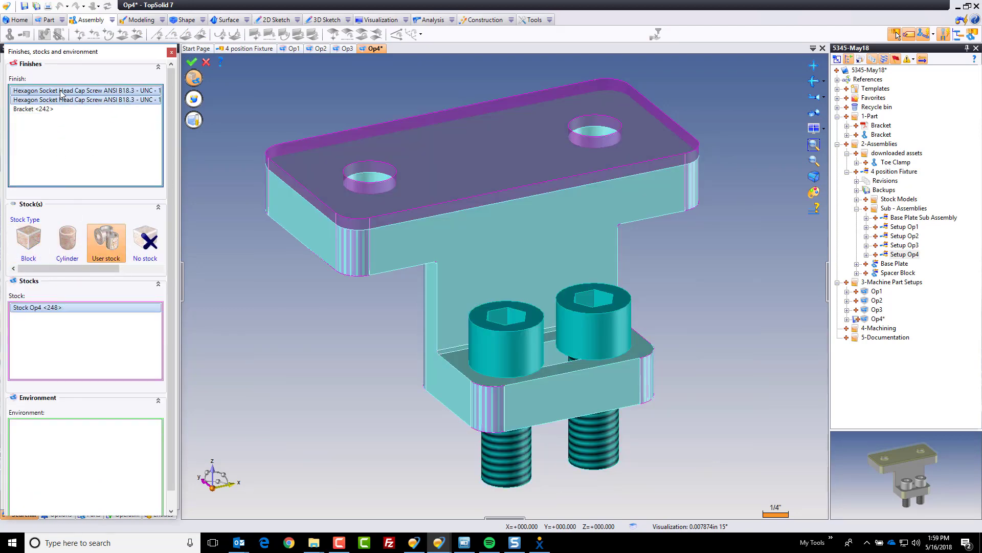
{"action": "left_click", "coordinate": [78, 478]}
{"action": "left_click", "coordinate": [191, 61]}
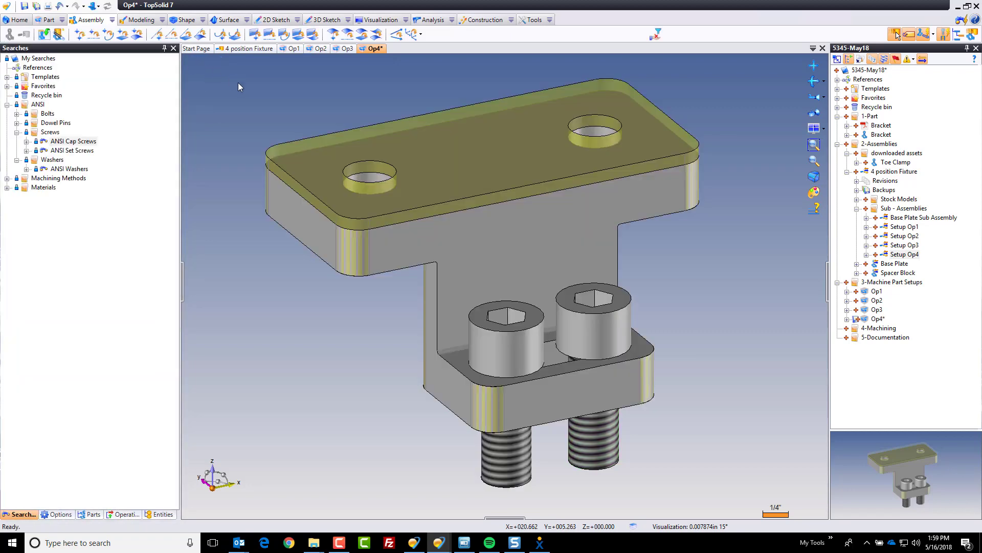
{"action": "key", "text": "ctrl+s"}
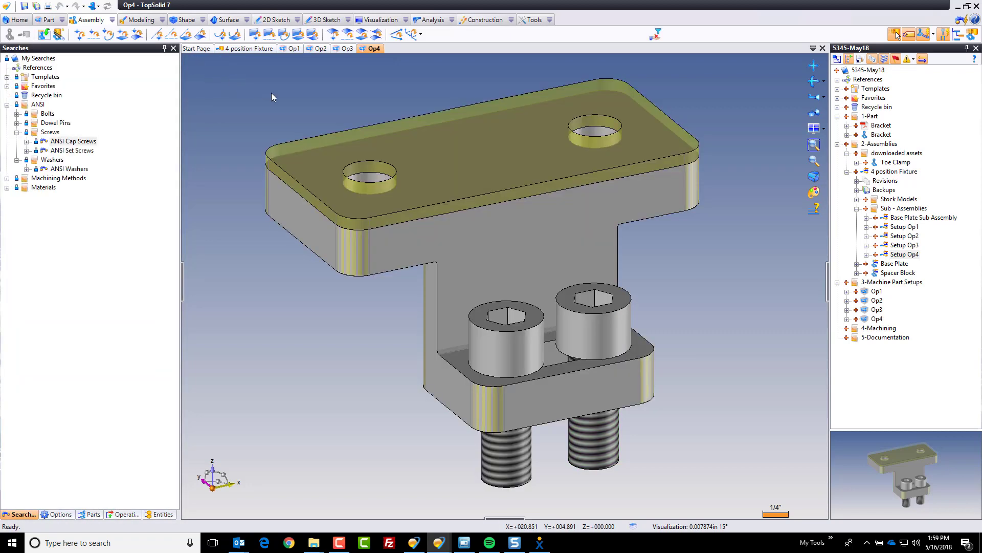